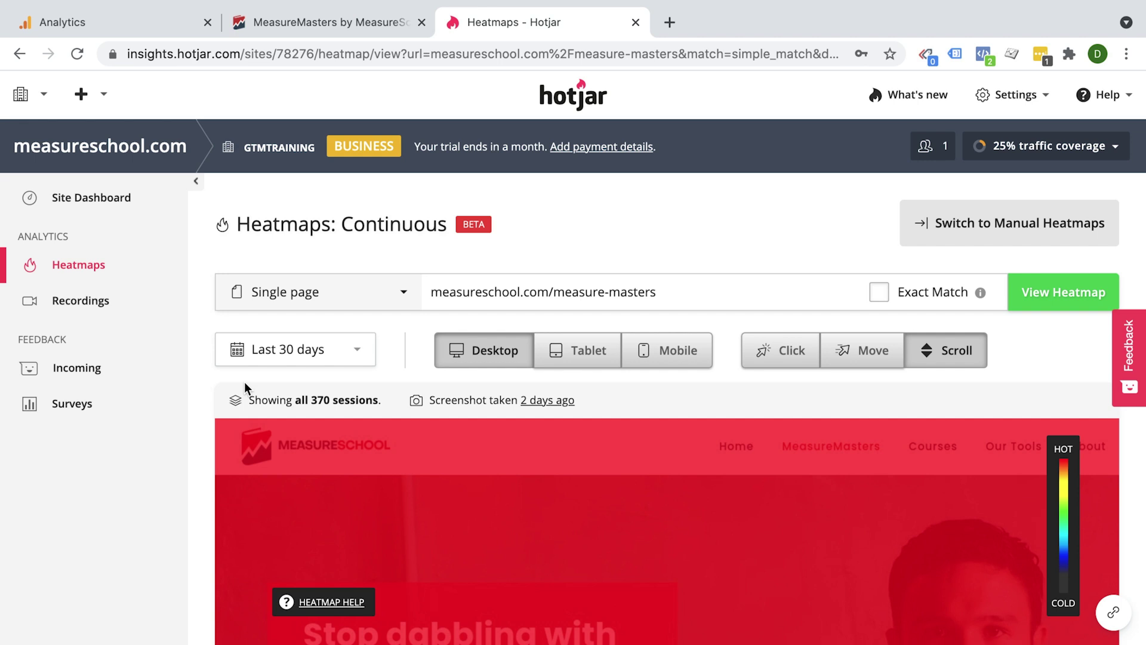
# Open the session recordings list with the navigation collapsed and look through the recordings from the last 24 hours
pyautogui.click(101, 307)
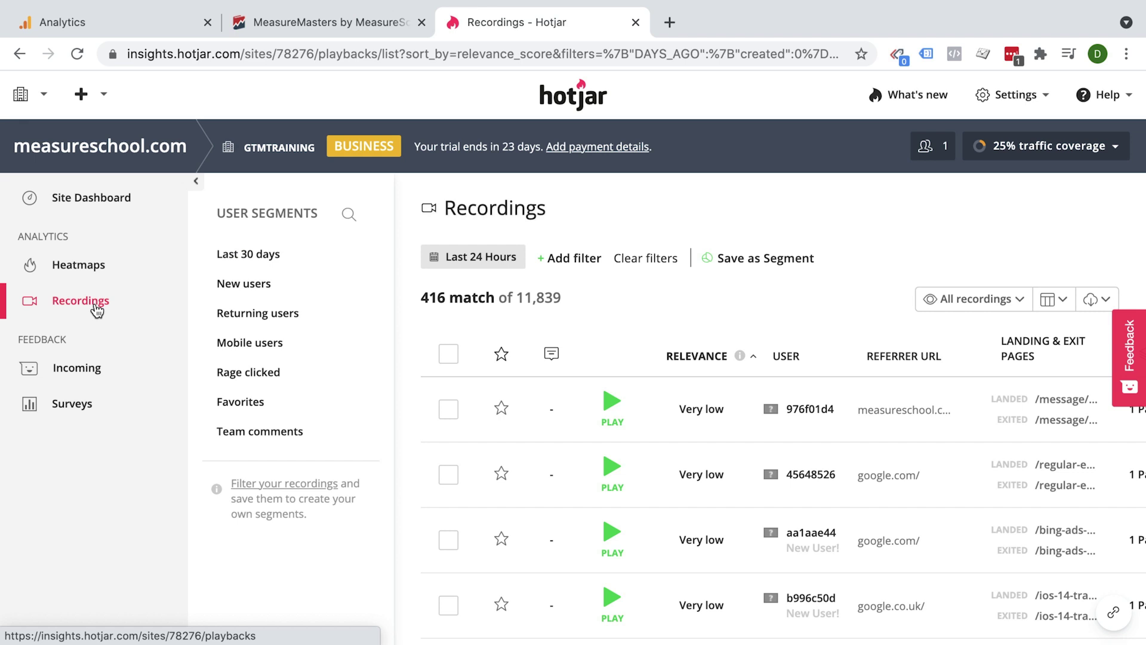
pyautogui.click(195, 182)
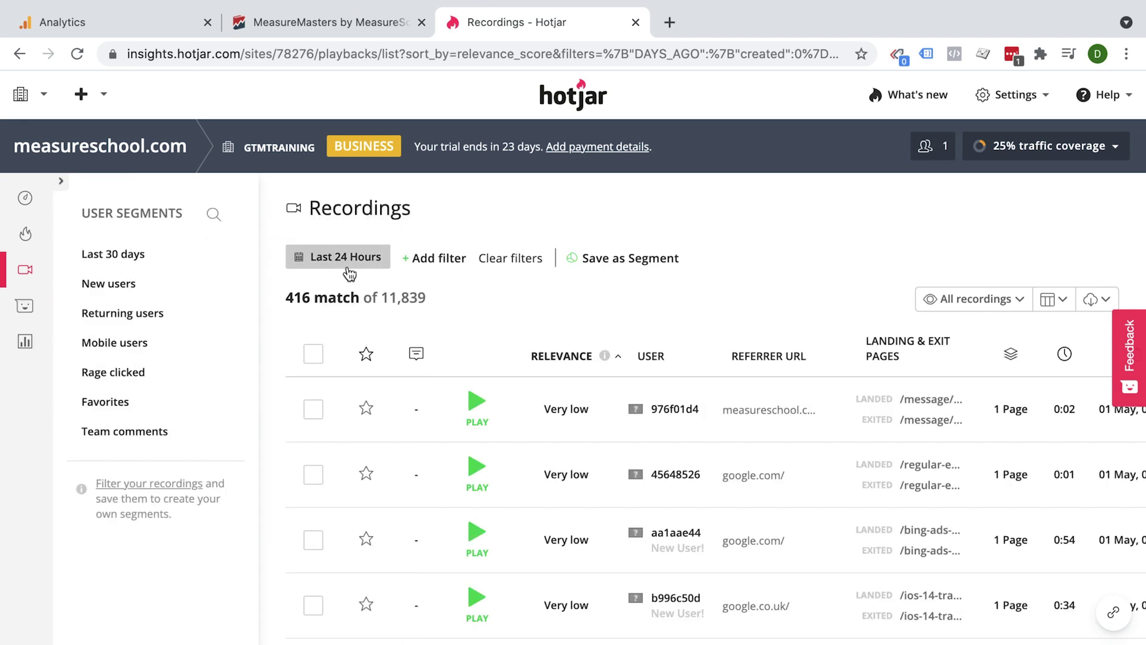
pyautogui.scroll(-1, 353, 275)
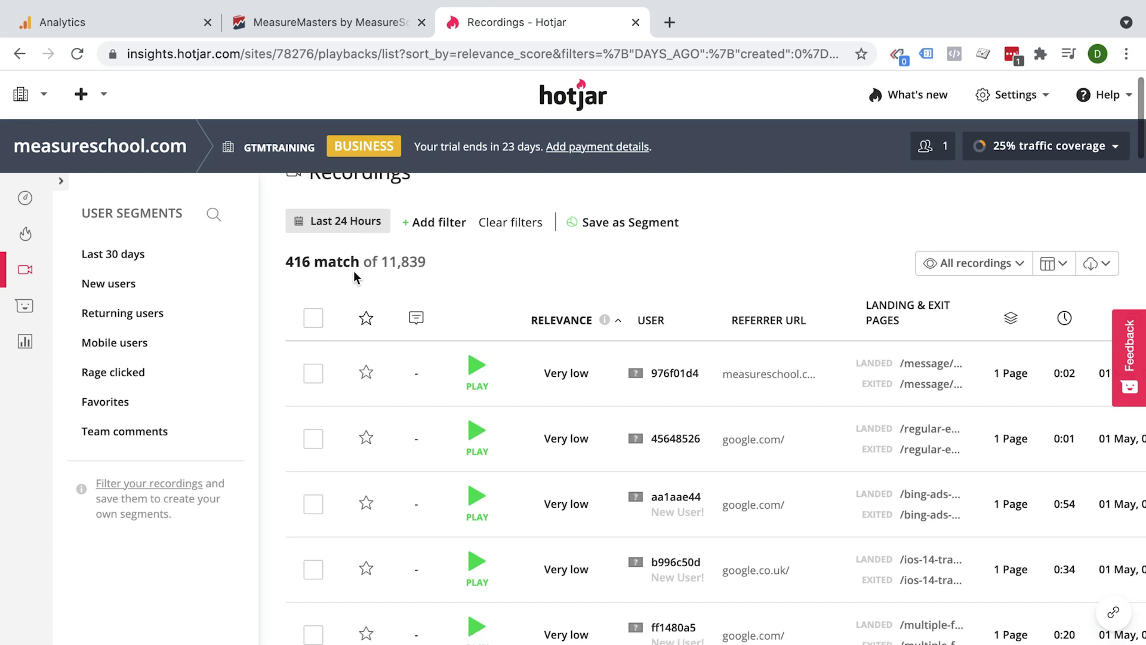
pyautogui.scroll(-2, 354, 278)
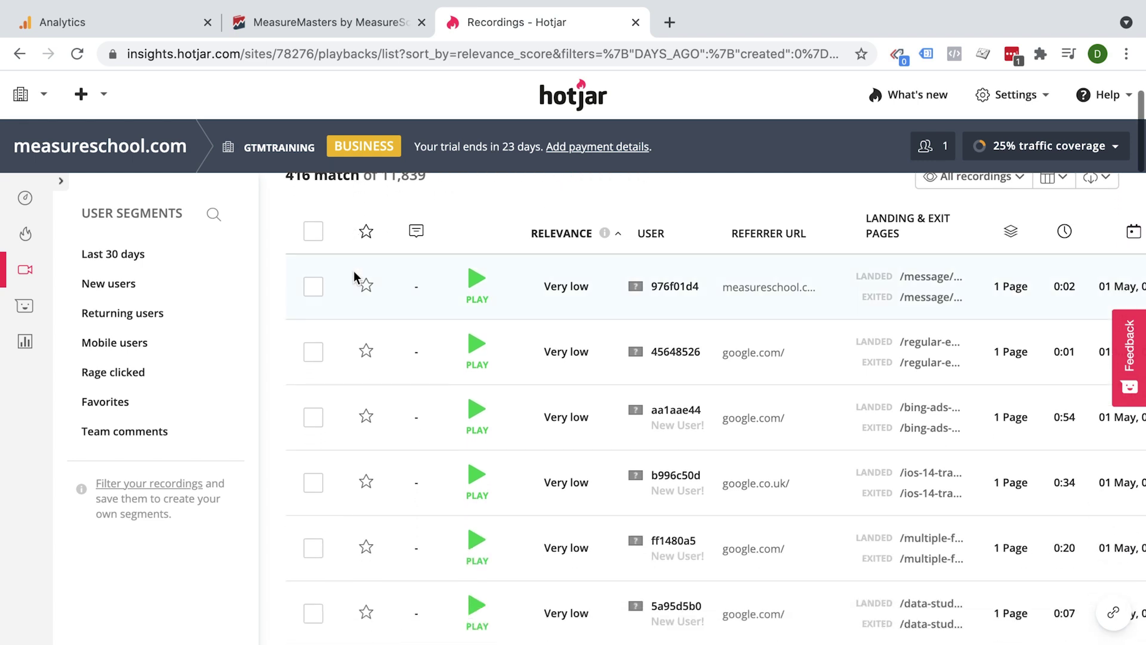
pyautogui.scroll(-1, 355, 277)
pyautogui.scroll(-1, 355, 276)
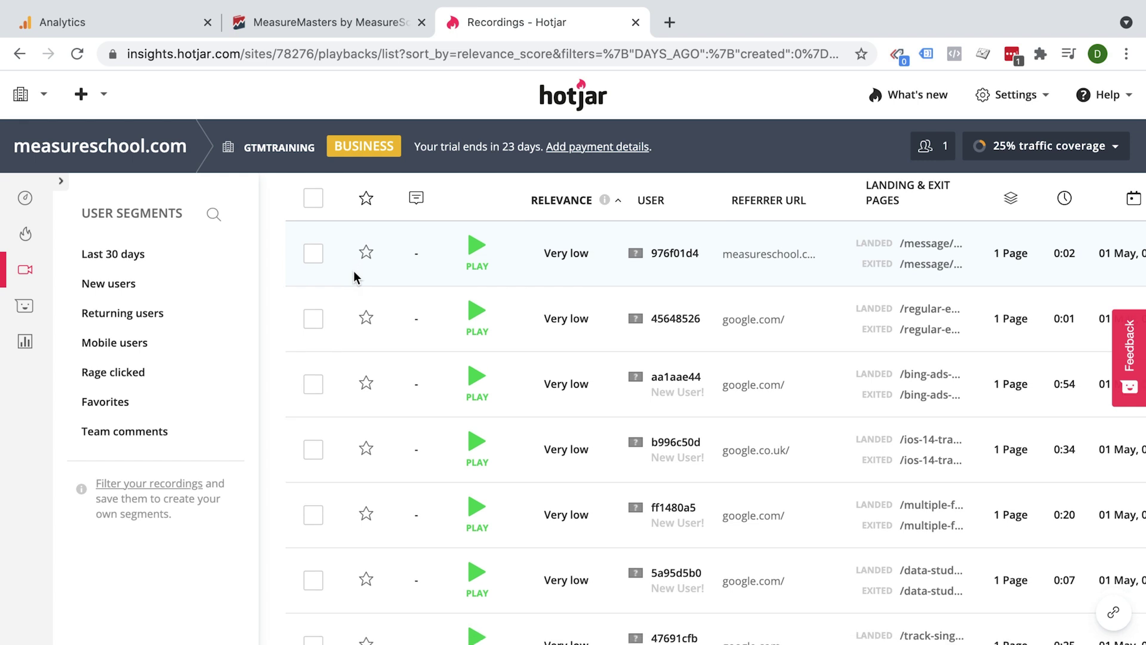
pyautogui.scroll(3, 355, 277)
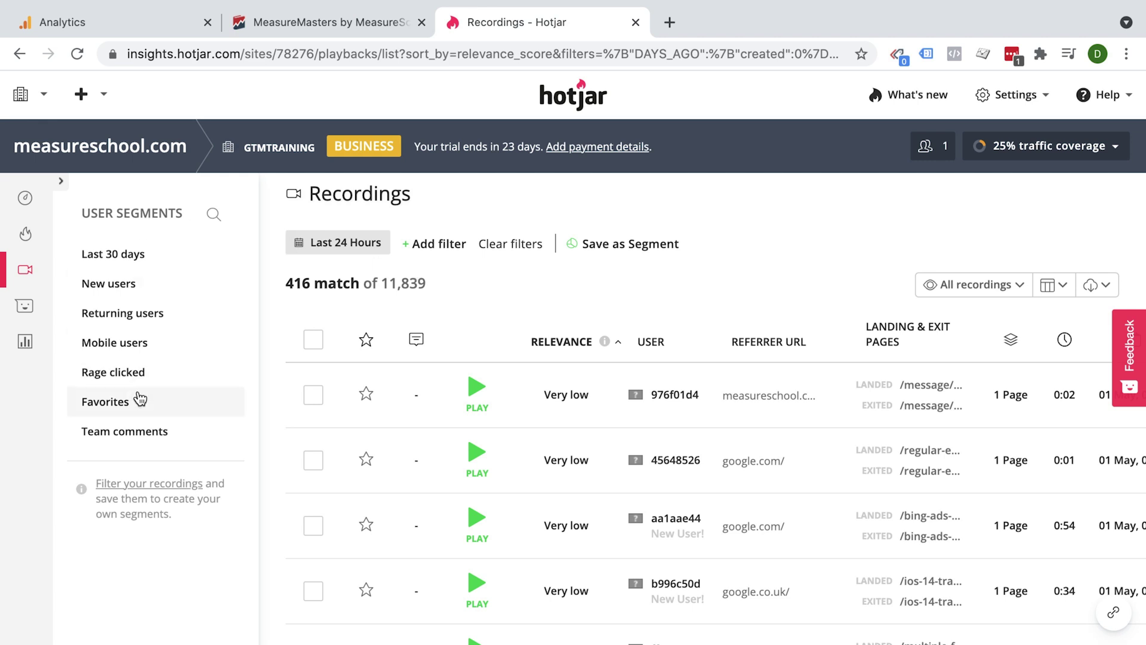
# Filter the recordings to sessions whose visited URL contains "measure-masters"
pyautogui.click(440, 244)
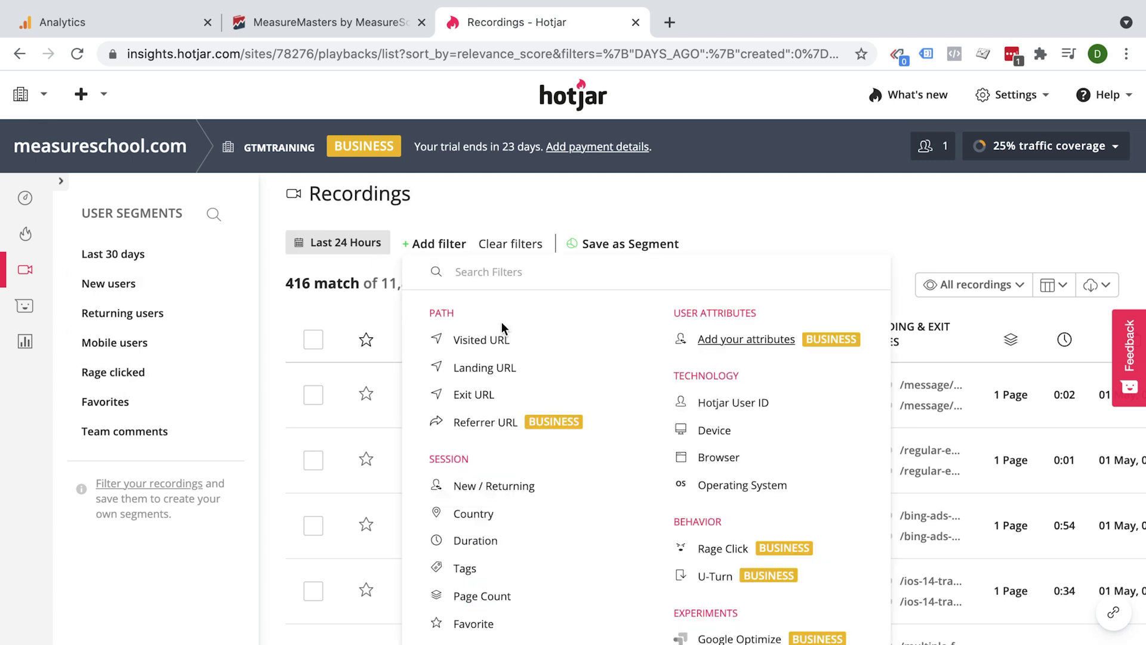
pyautogui.scroll(-2, 501, 325)
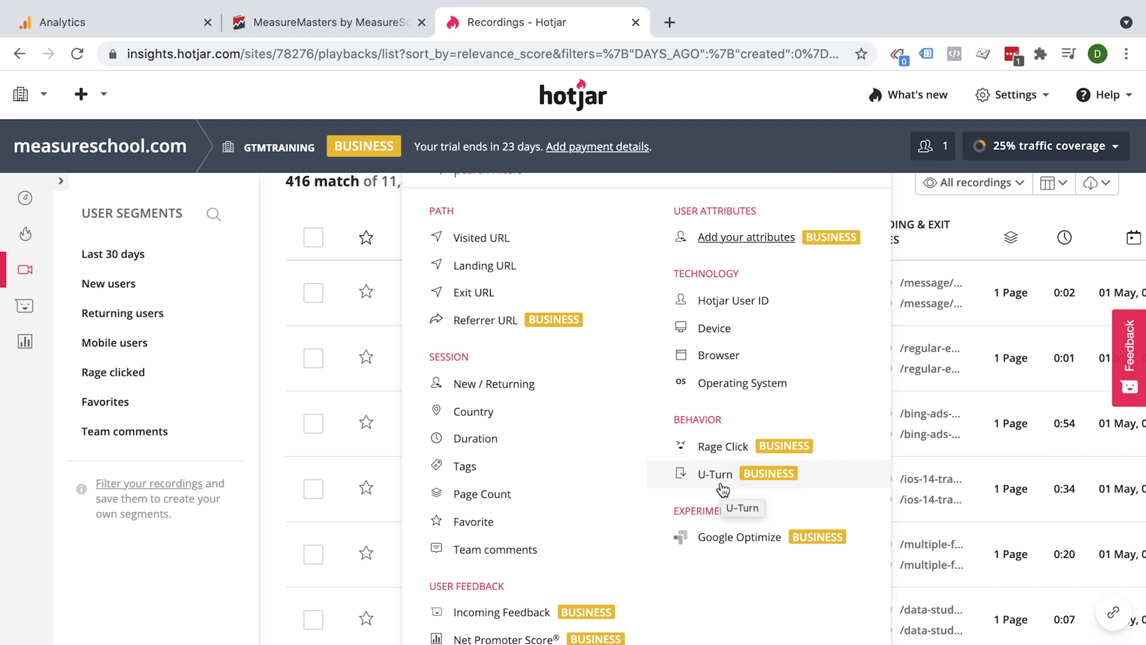
pyautogui.click(481, 238)
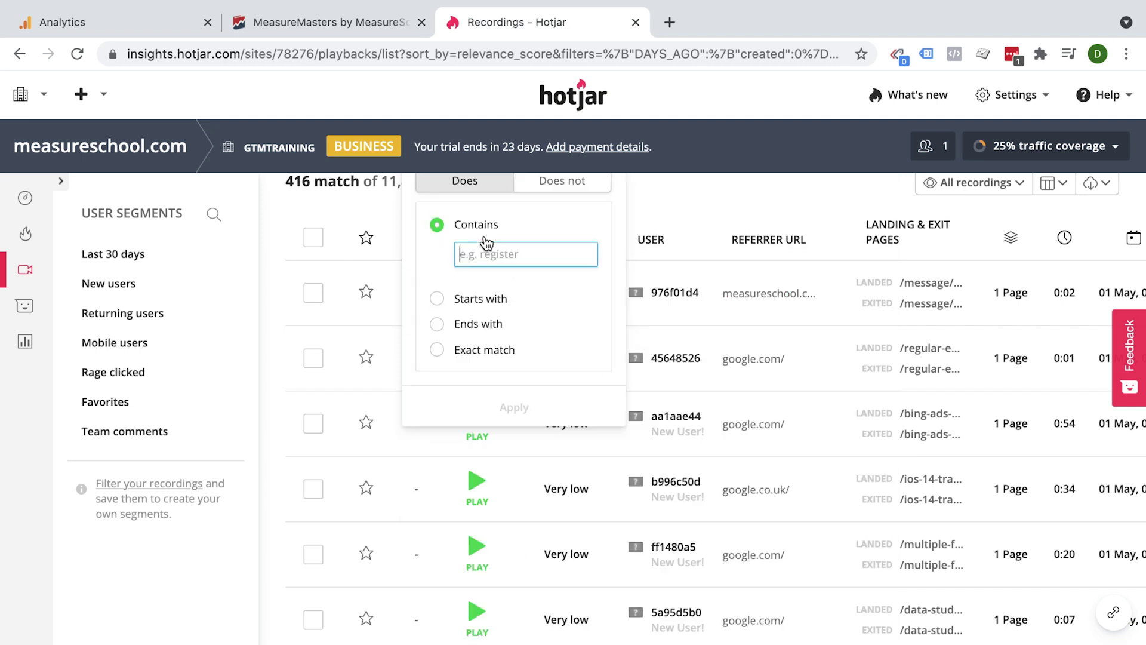
pyautogui.write('m')
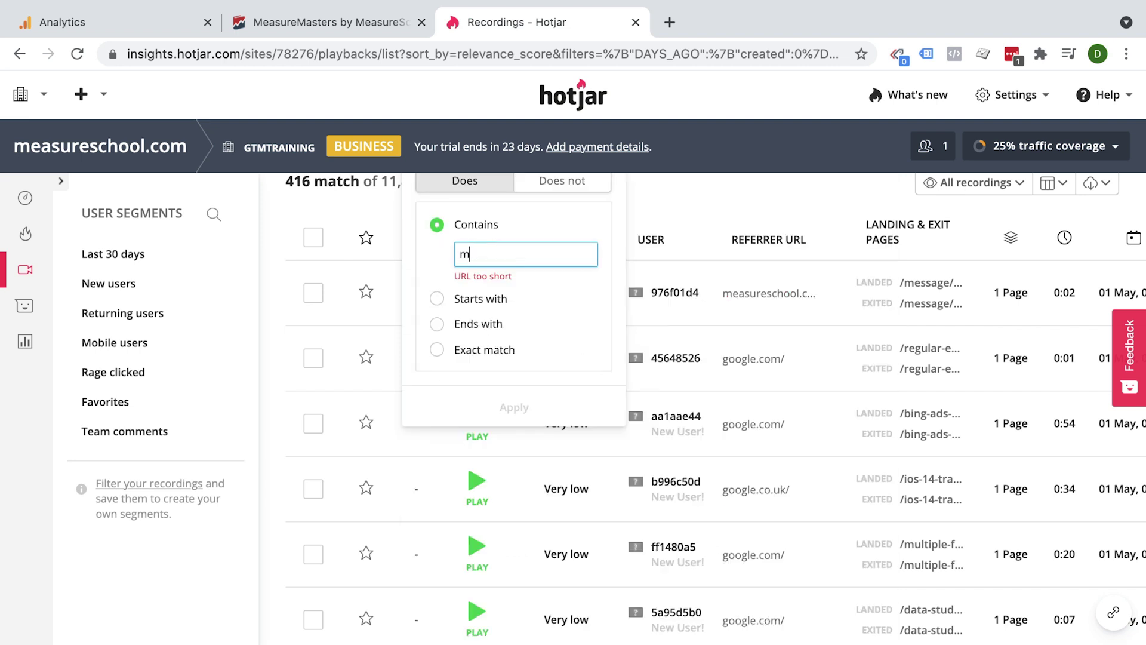
pyautogui.write('easure-masters')
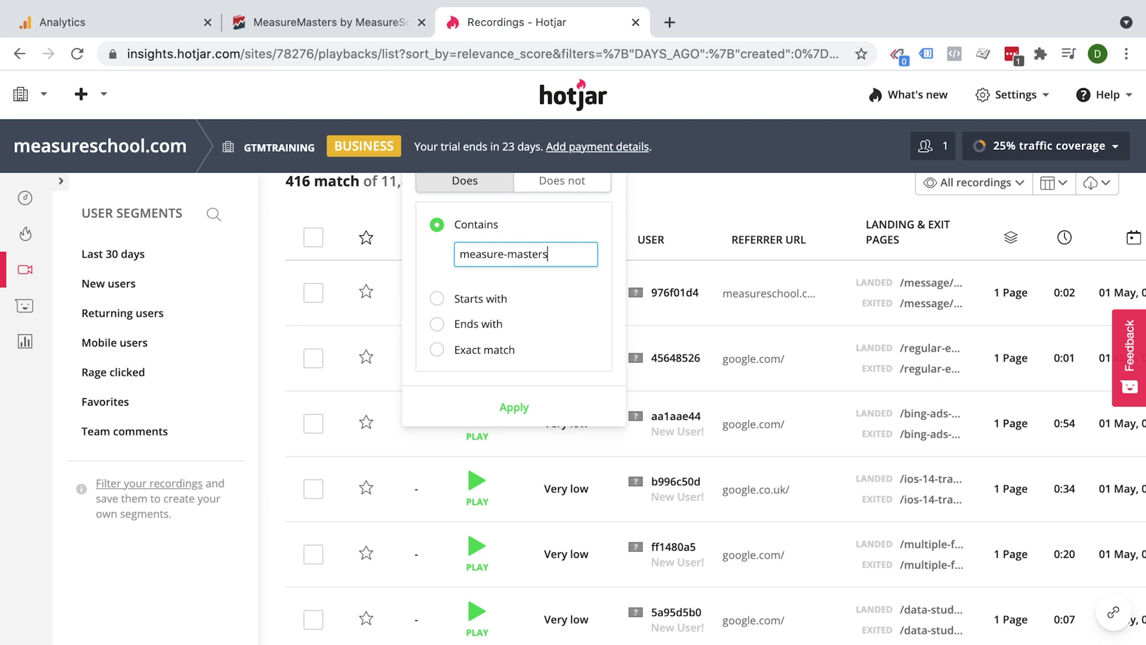
pyautogui.click(515, 408)
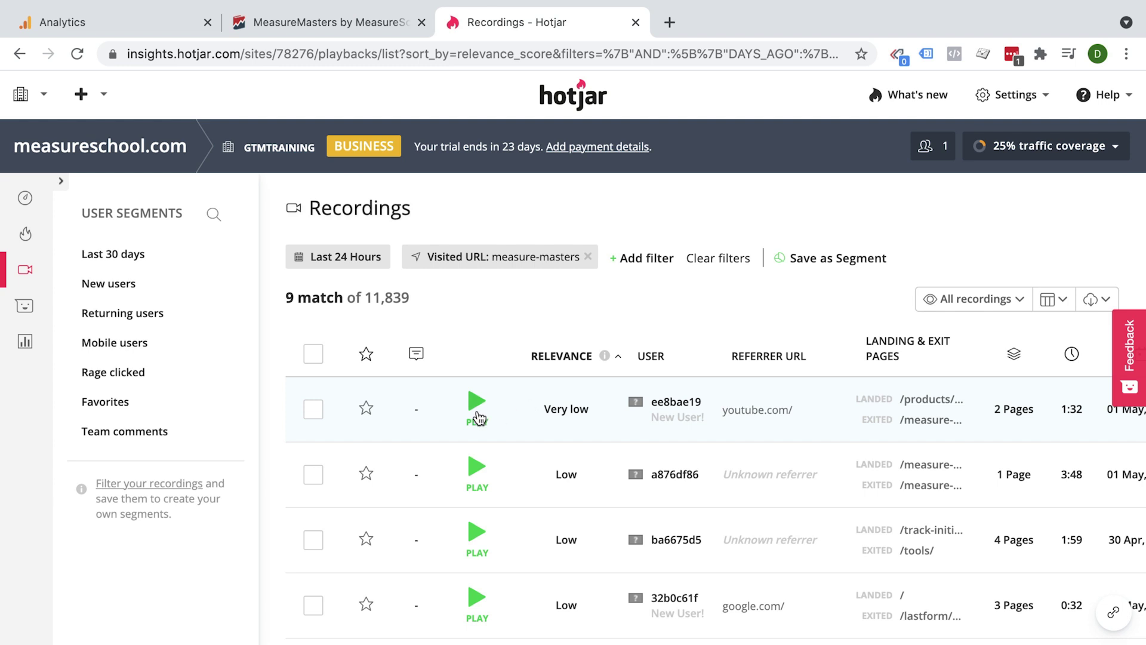
# Play the recording from the Favorites segment and view its sharing options without changing them
pyautogui.click(150, 414)
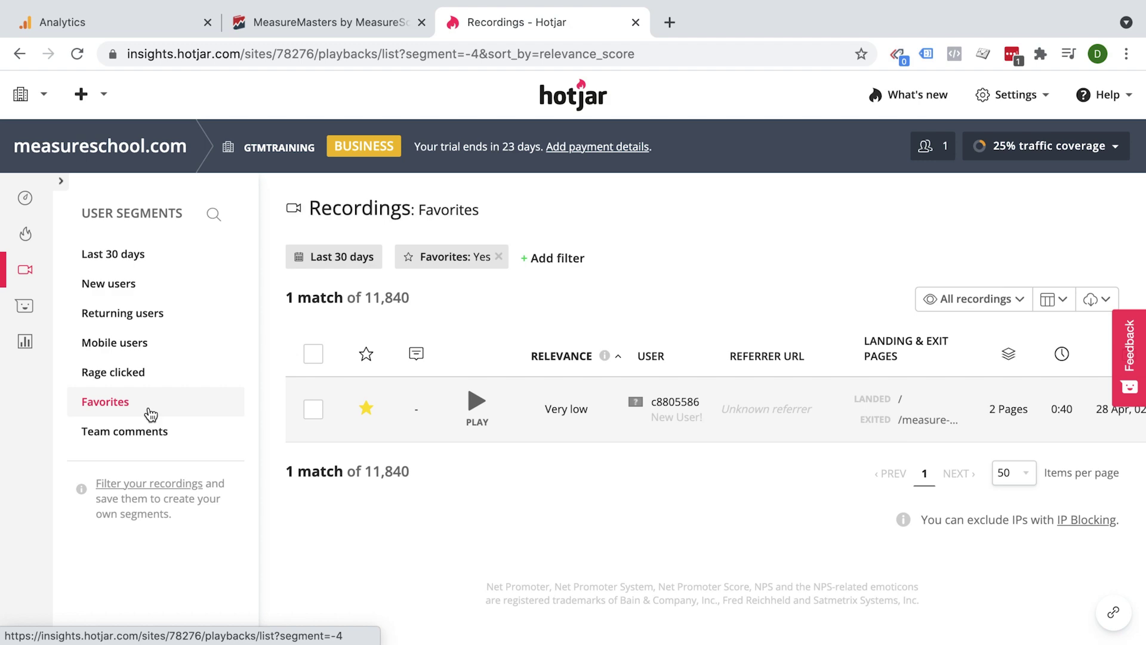
pyautogui.click(481, 398)
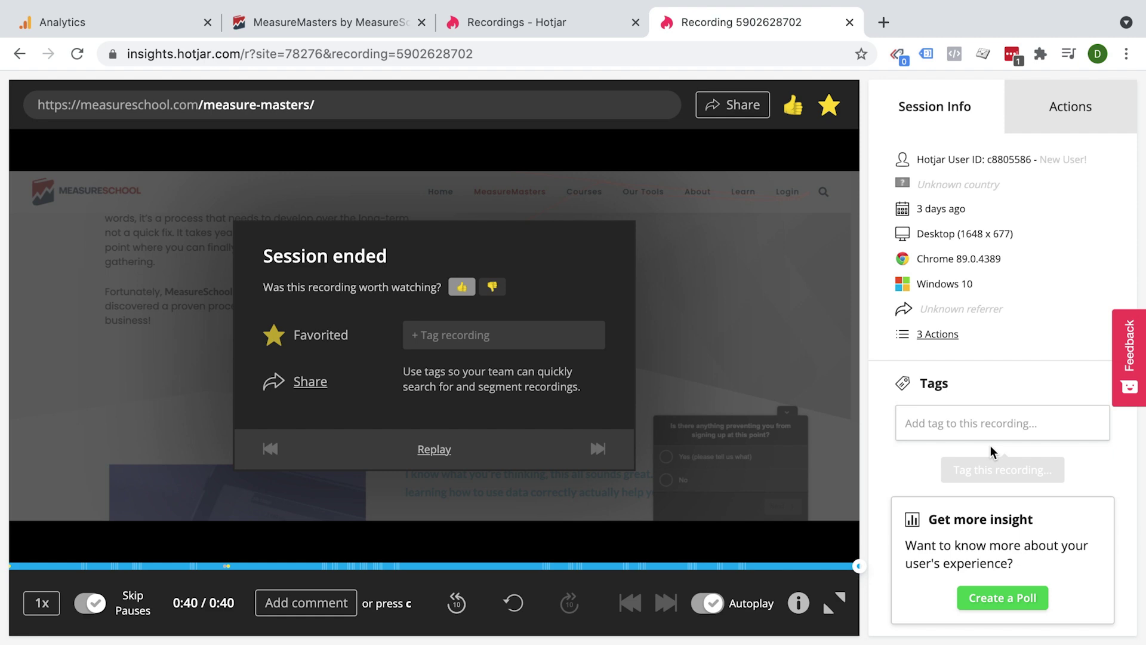
pyautogui.click(310, 384)
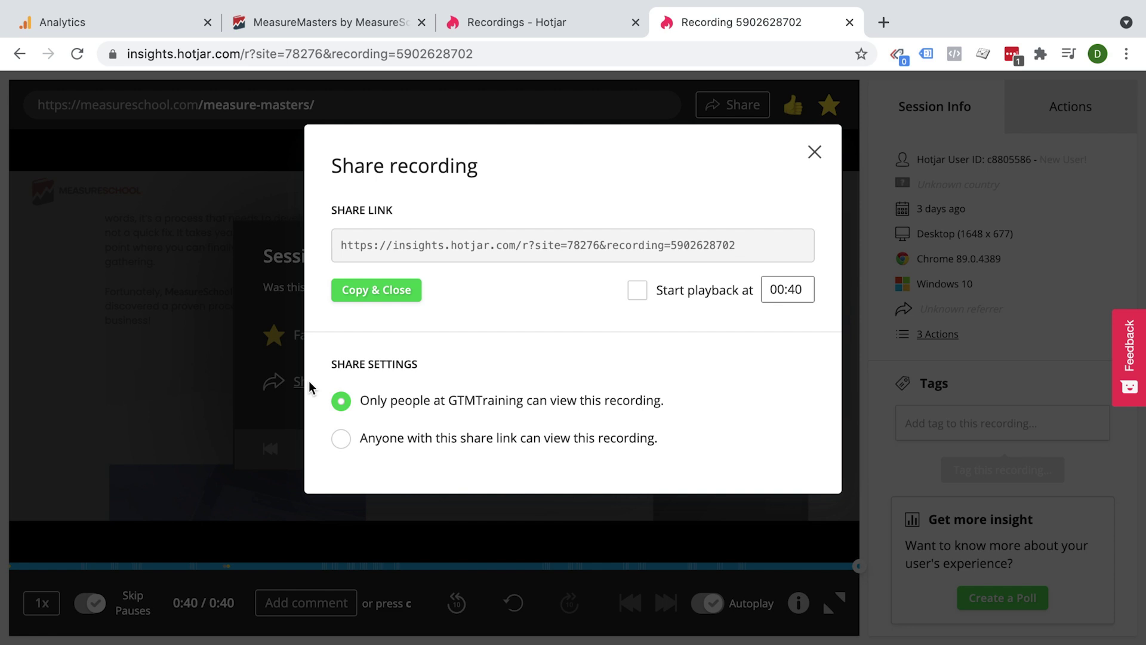
pyautogui.click(814, 153)
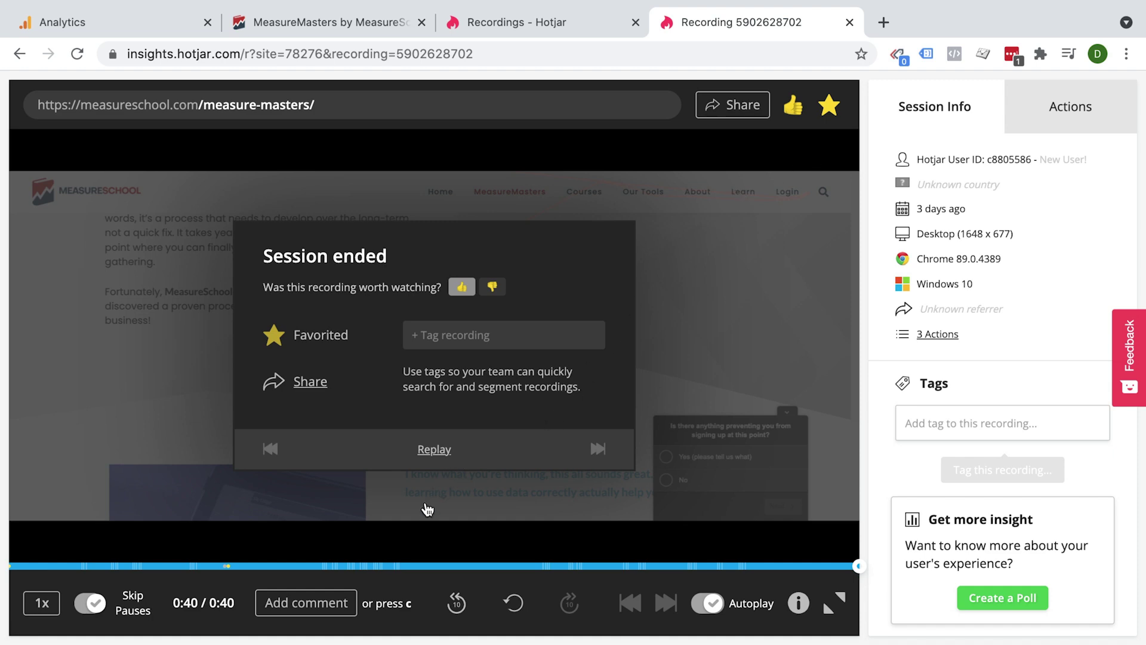
# Add the comment "User leaves after 3rd section" at 0:35 of the recording
pyautogui.click(694, 566)
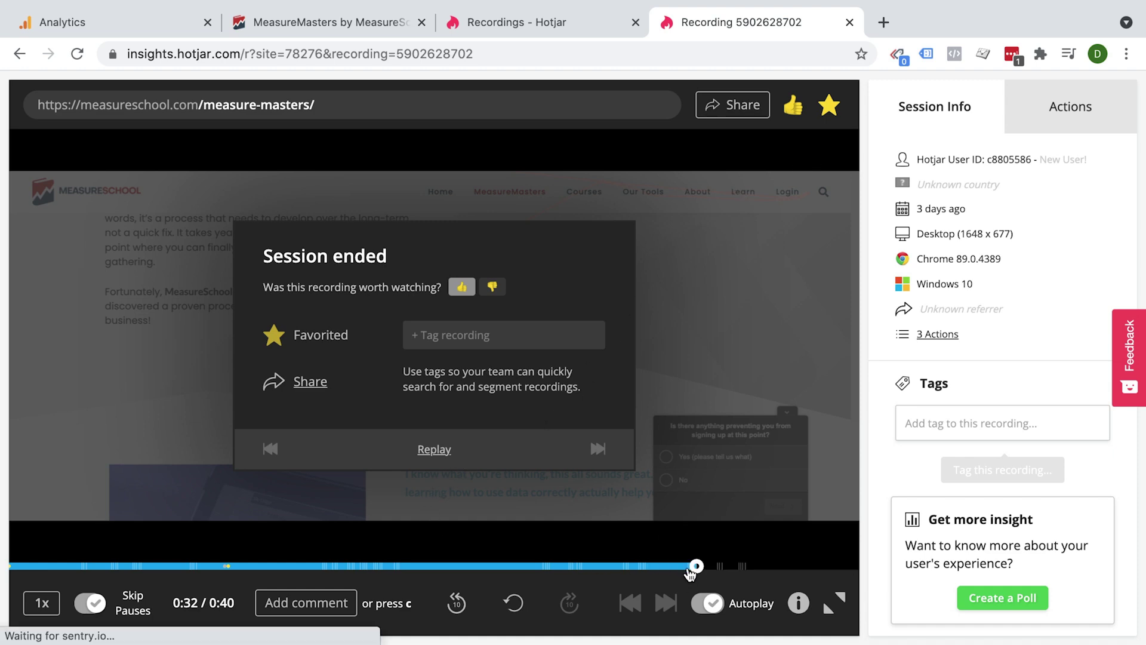
pyautogui.moveTo(690, 573); pyautogui.dragTo(739, 574)
pyautogui.click(745, 530)
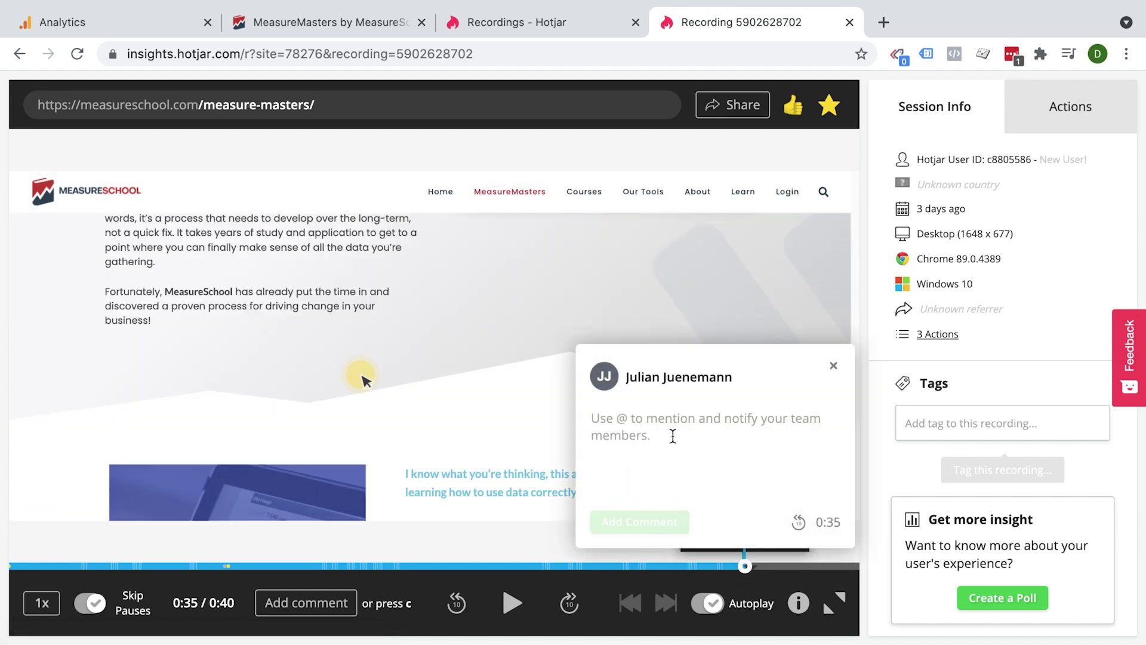
pyautogui.write('User leaves after 3rd section')
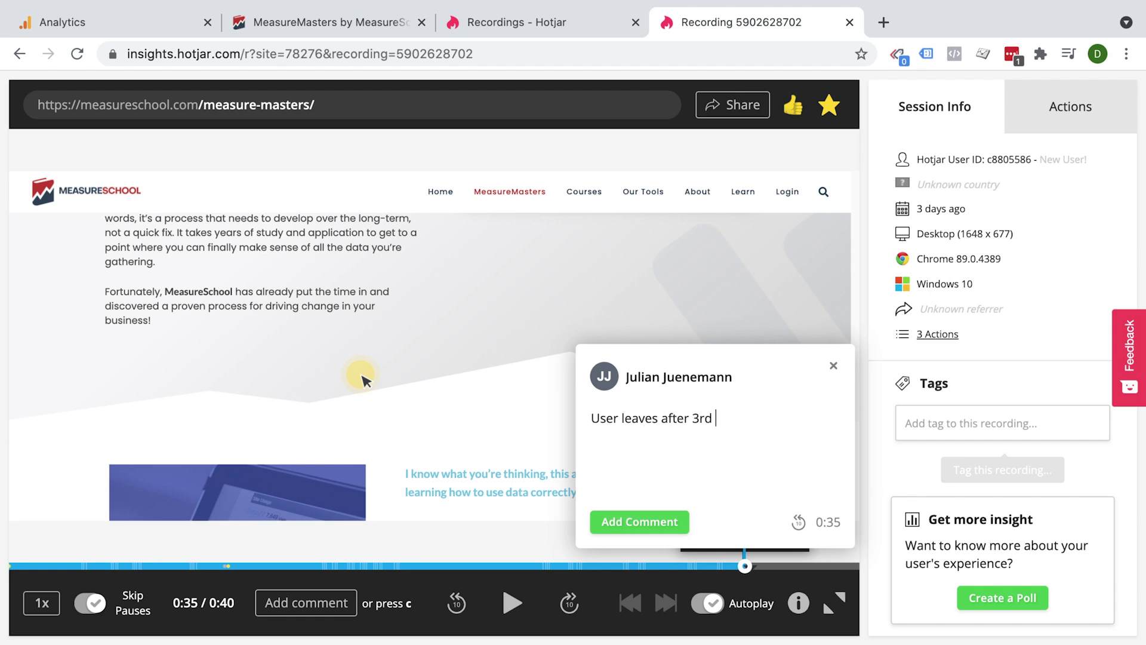
pyautogui.click(628, 530)
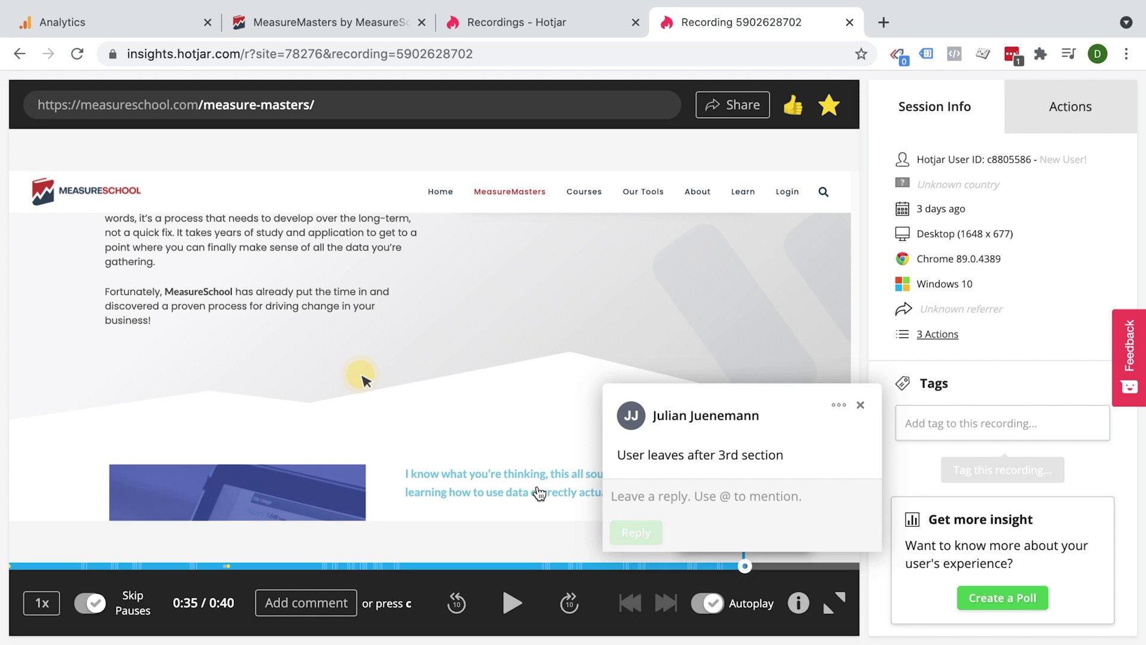
# View the tag suggestions for the recording, set its playback speed to 4x and close it
pyautogui.click(966, 422)
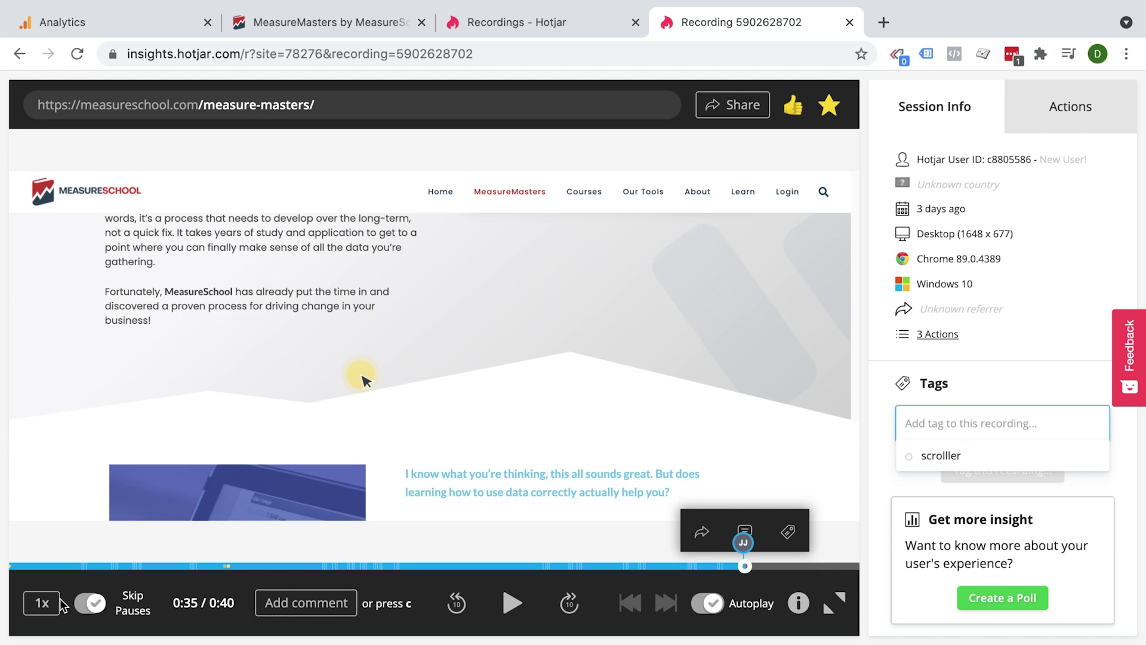
pyautogui.click(33, 610)
pyautogui.click(32, 610)
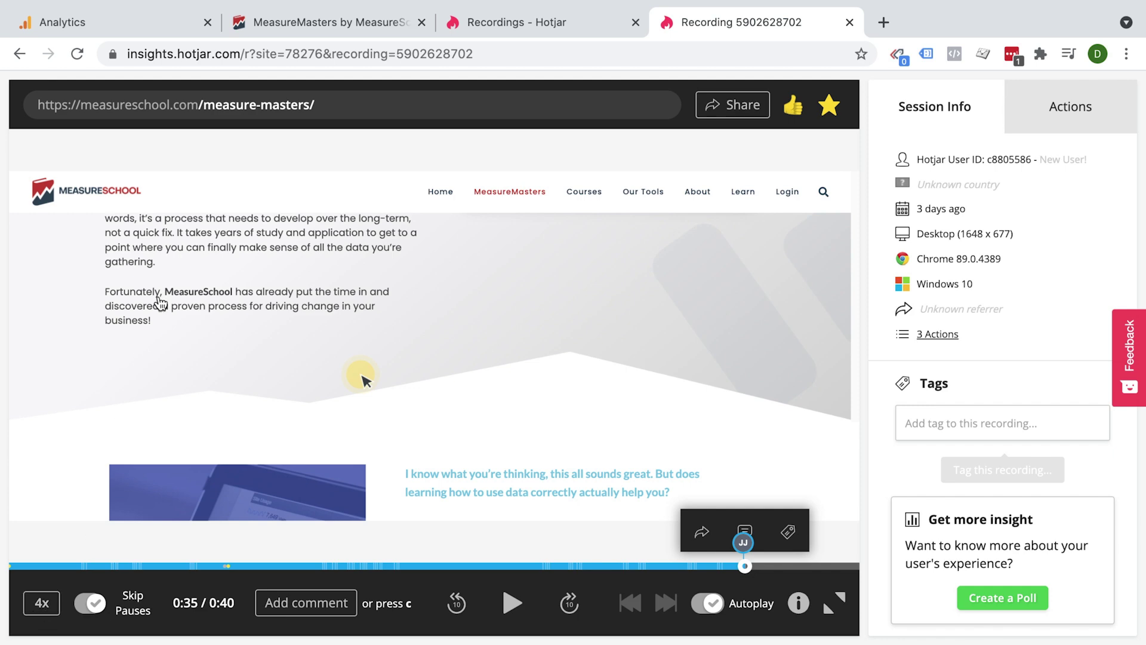
pyautogui.click(849, 23)
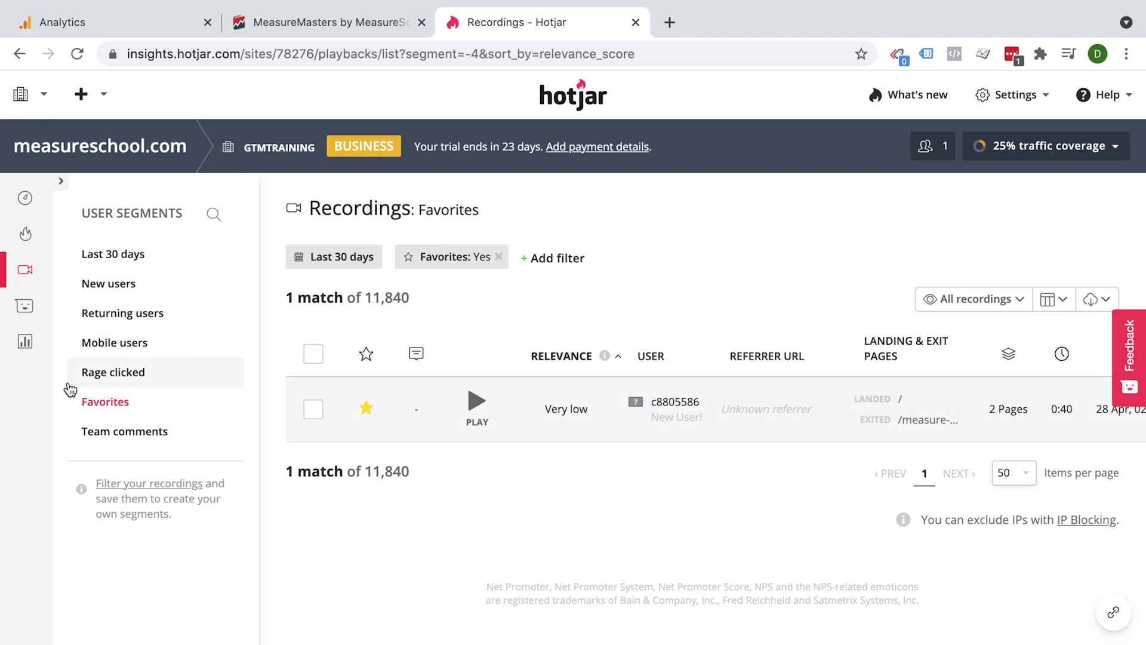
# Create a new survey named "test" with Popover as its location and proceed to the questions
pyautogui.click(19, 344)
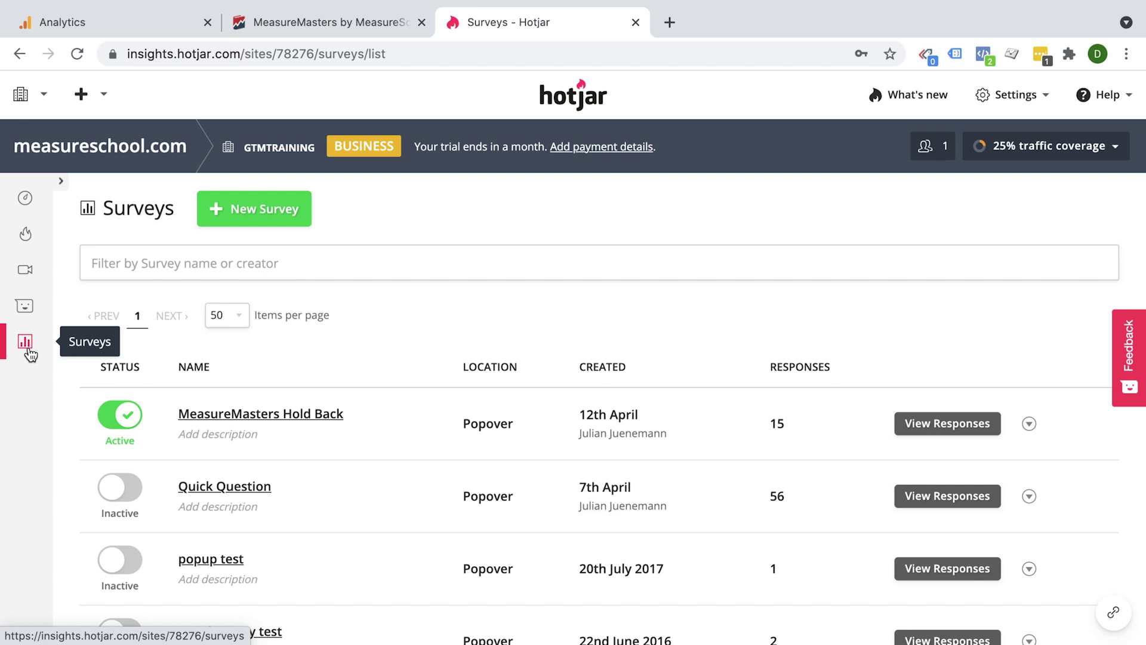
pyautogui.click(239, 217)
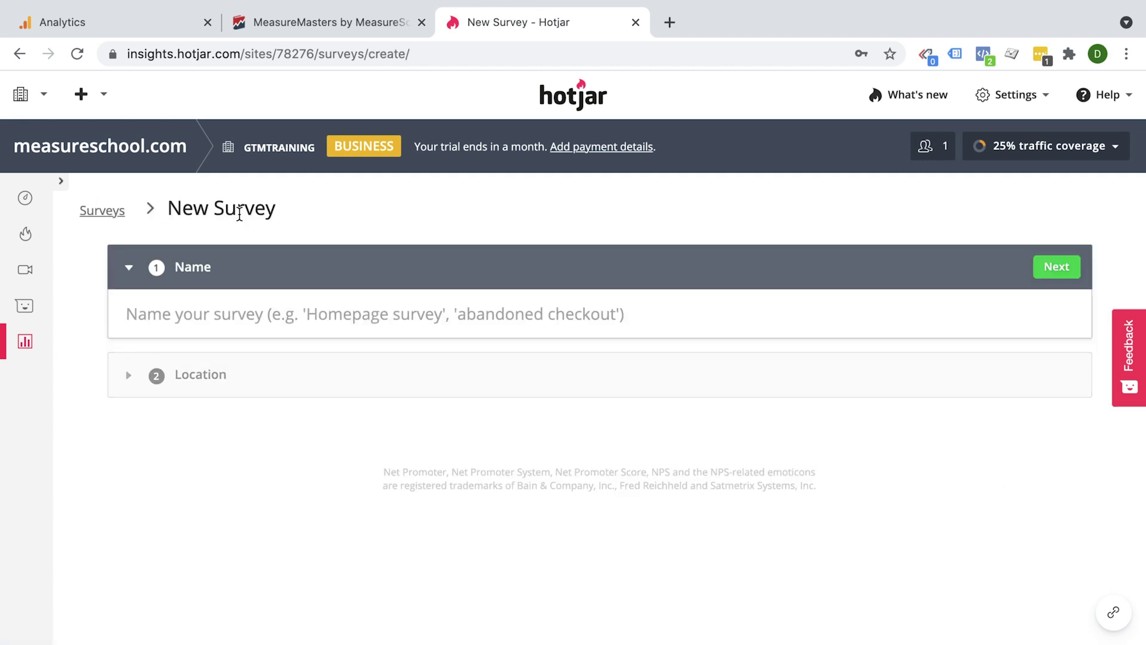
pyautogui.write('test')
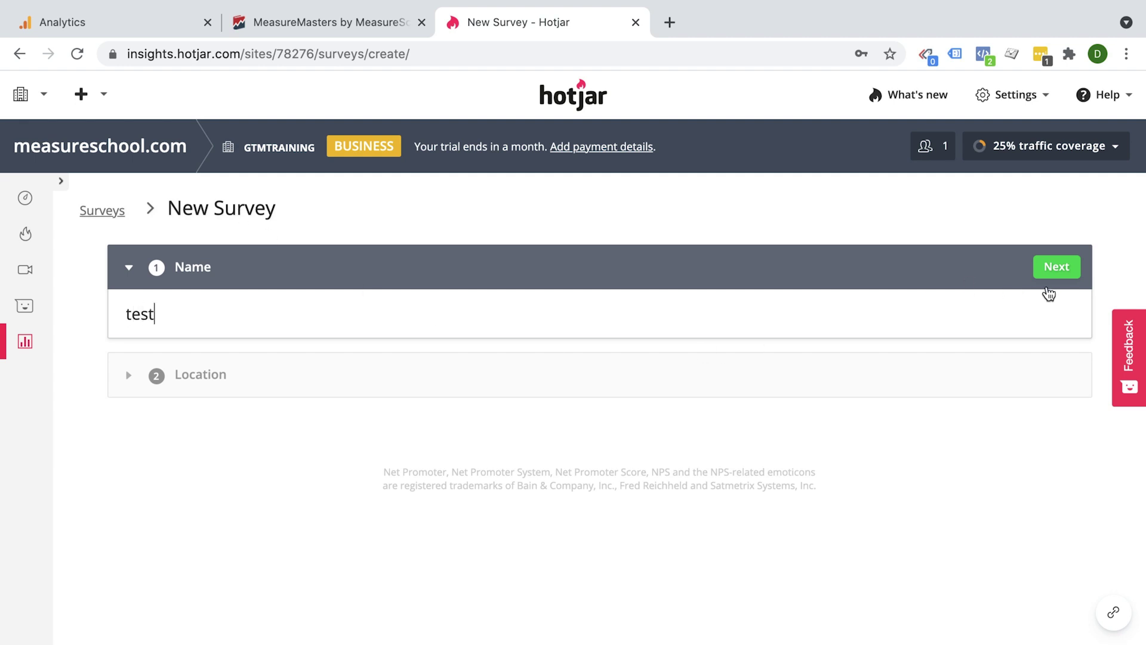
pyautogui.click(1057, 267)
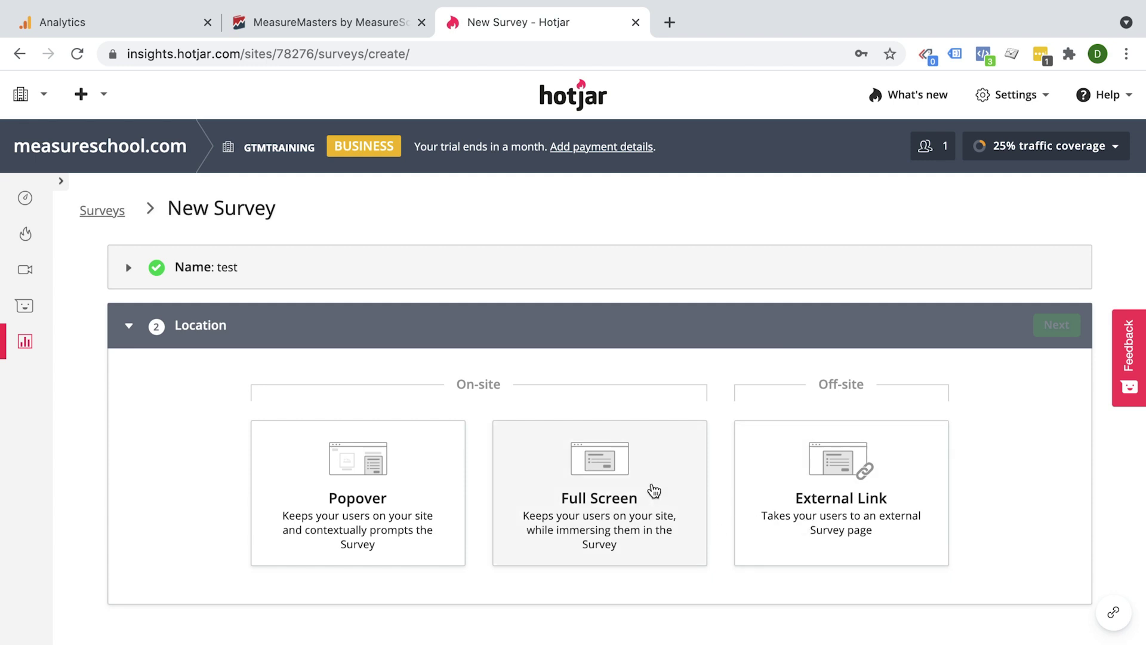
pyautogui.click(349, 503)
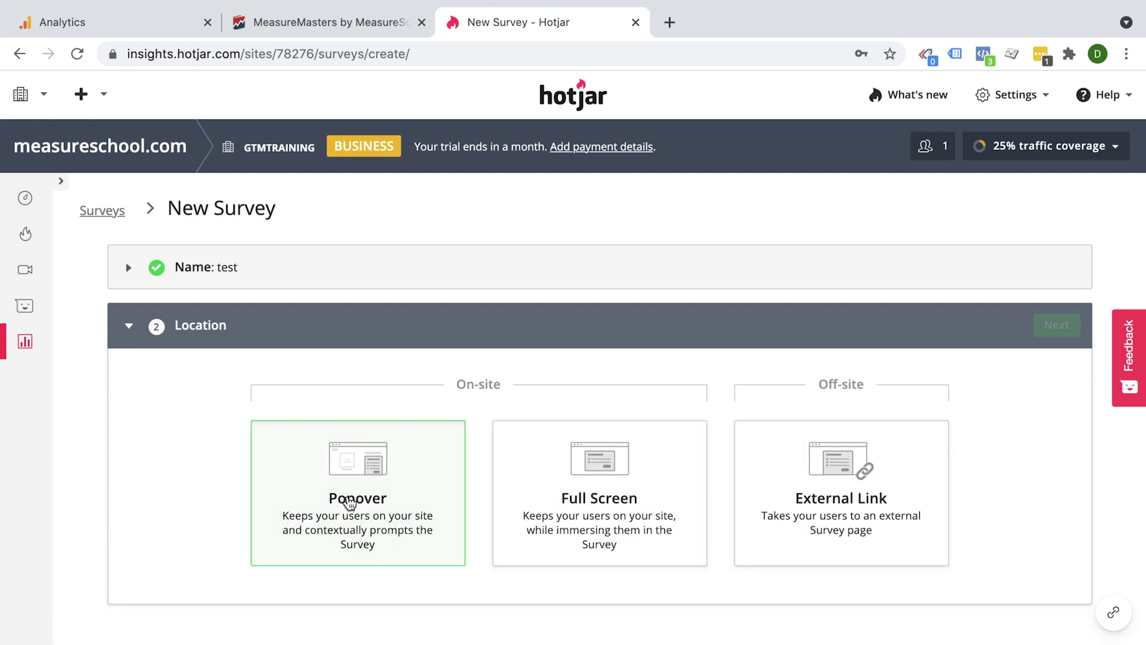
pyautogui.click(1052, 329)
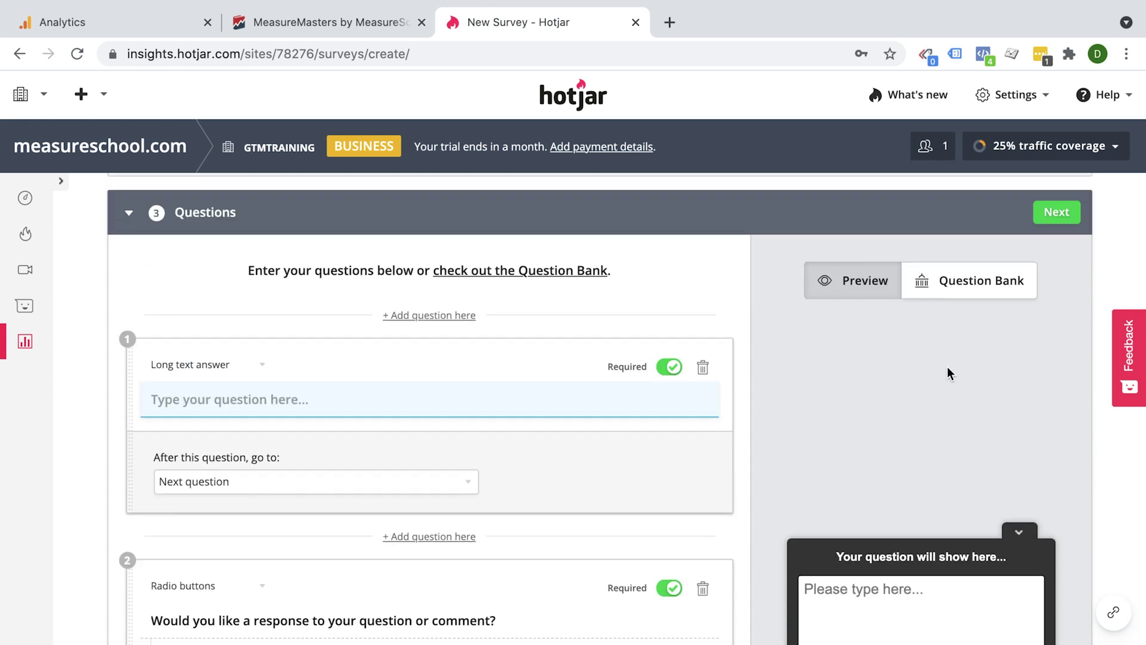
# Insert "How did you find our site?" from the Question Bank as the survey's first question
pyautogui.click(954, 297)
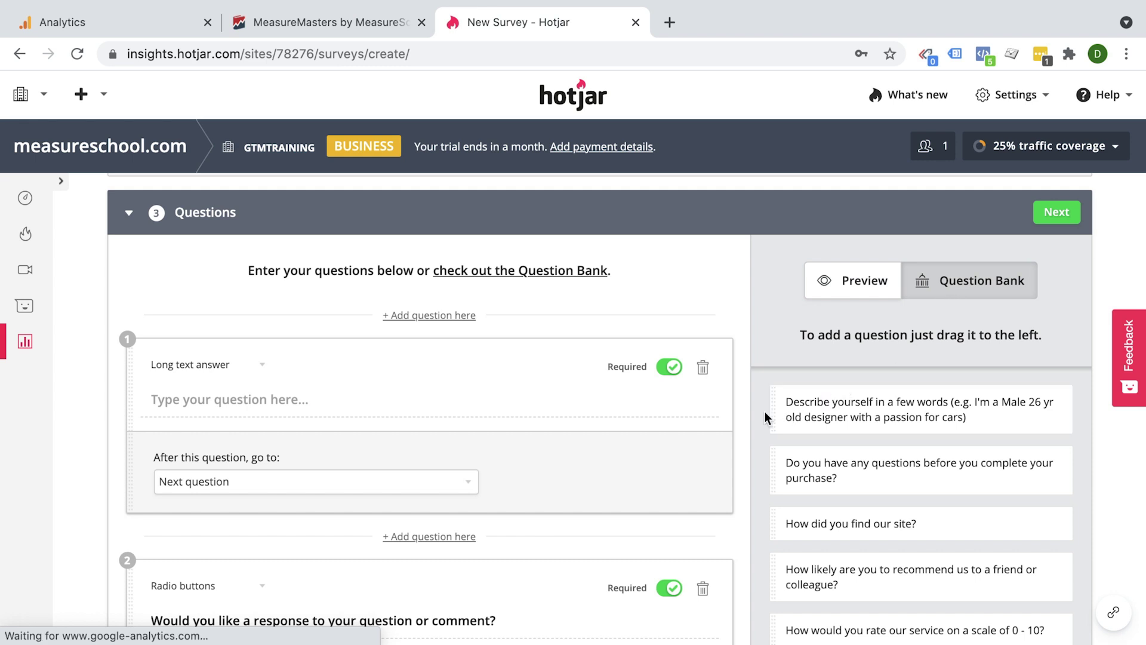
pyautogui.scroll(-2, 765, 411)
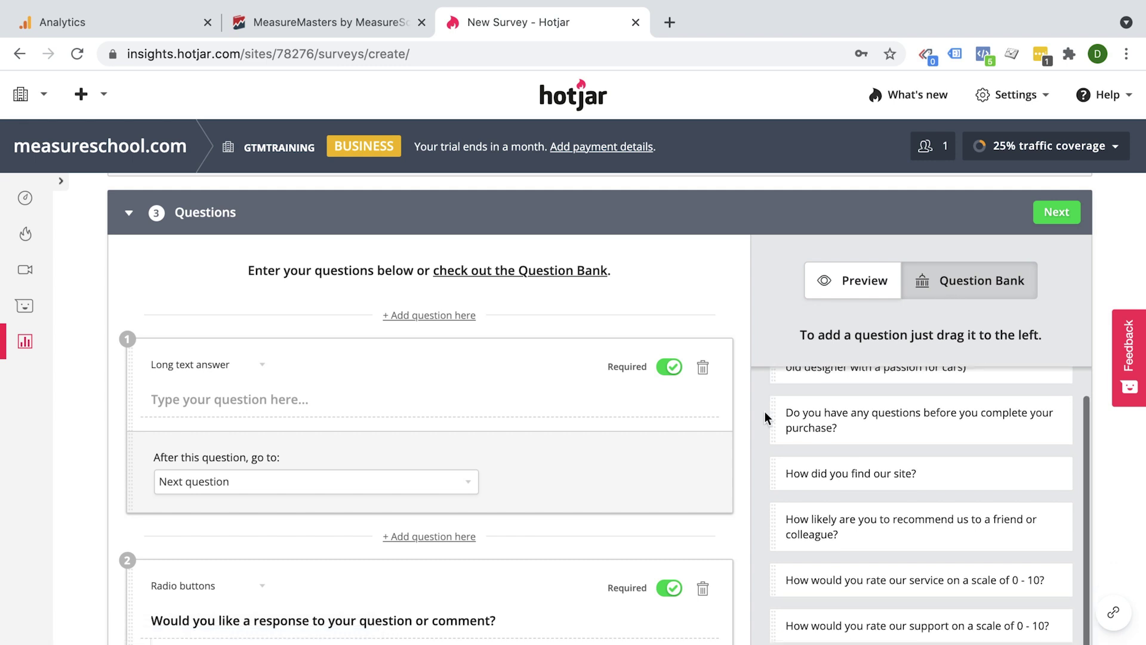
pyautogui.scroll(-3, 764, 410)
pyautogui.scroll(-1, 765, 411)
pyautogui.scroll(1, 765, 410)
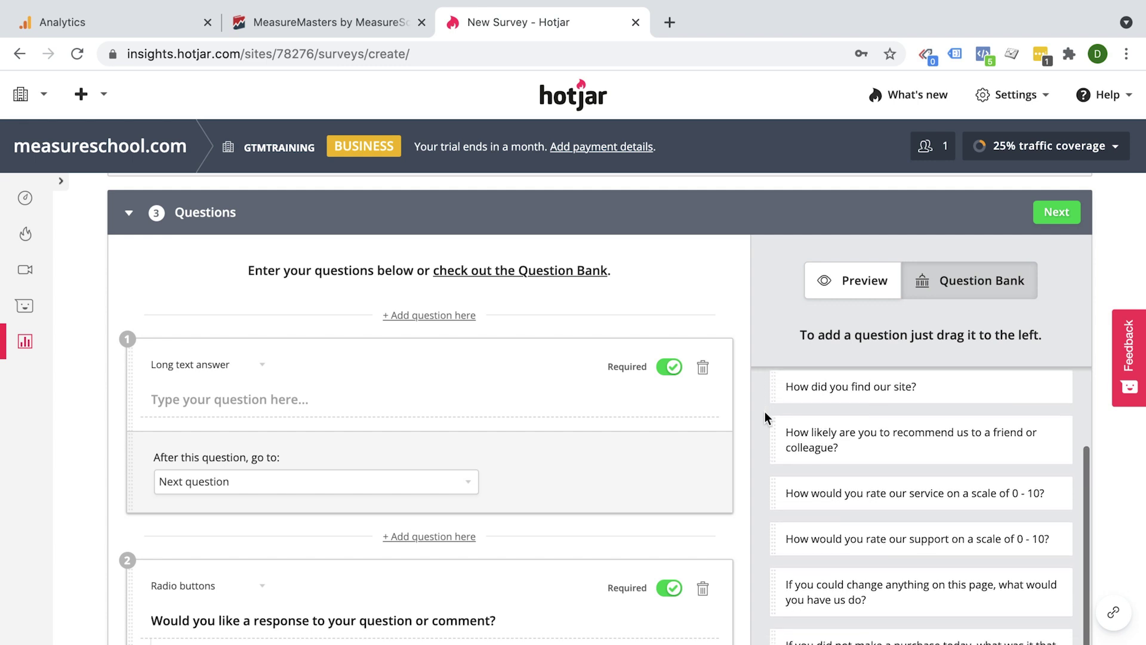
pyautogui.scroll(1, 765, 417)
pyautogui.moveTo(793, 407); pyautogui.dragTo(474, 322)
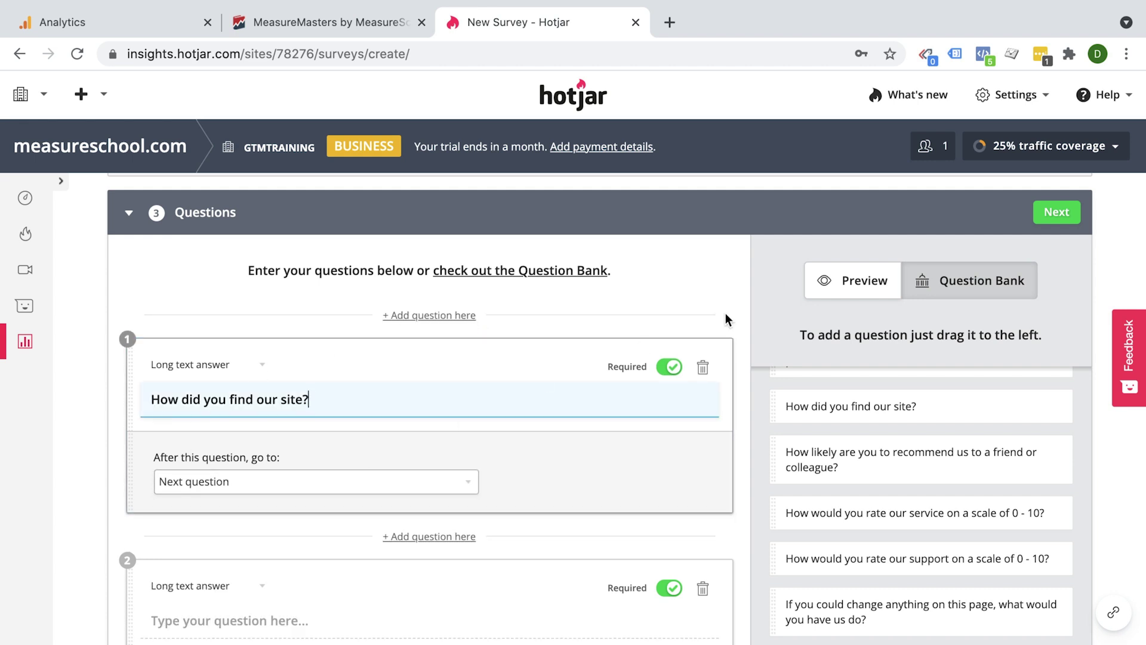
# Preview how the first question appears in the popover survey
pyautogui.click(844, 291)
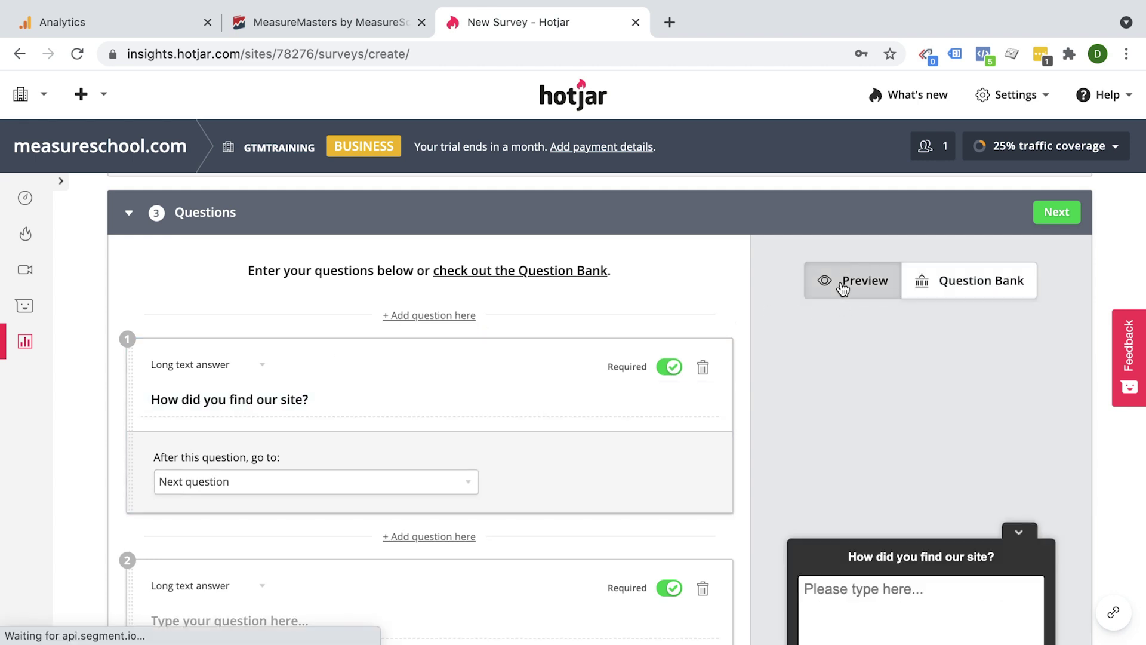
pyautogui.scroll(-2, 772, 328)
pyautogui.scroll(-1, 772, 327)
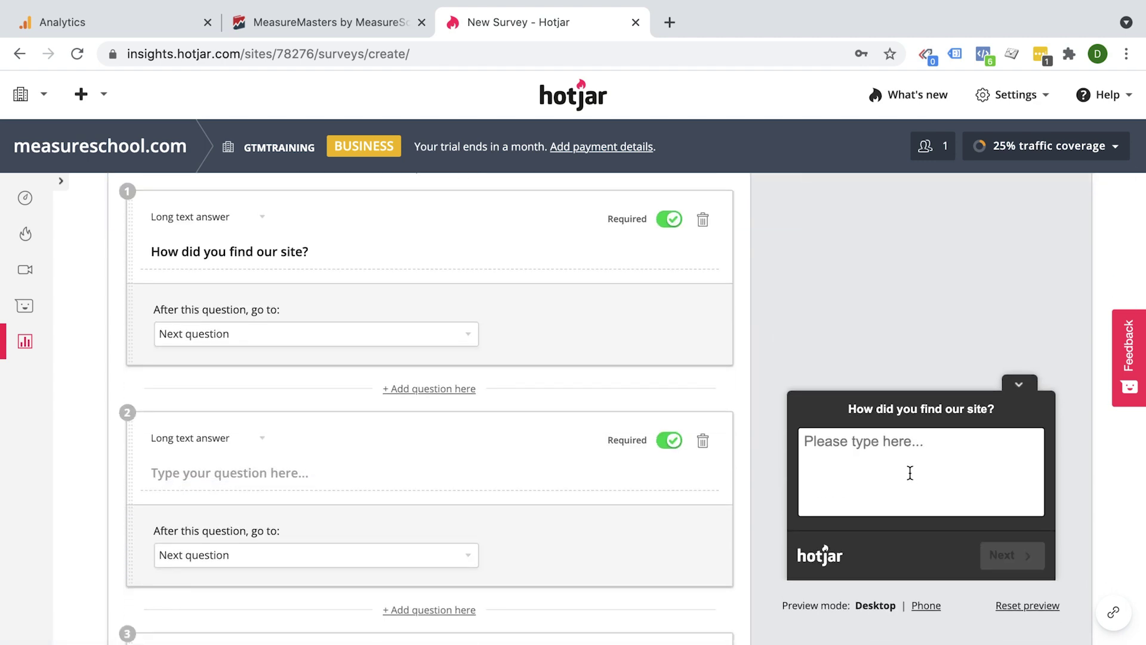
# Open the new survey's Forward Response section to view the Slack, email and Zapier options
pyautogui.scroll(-15, 69, 461)
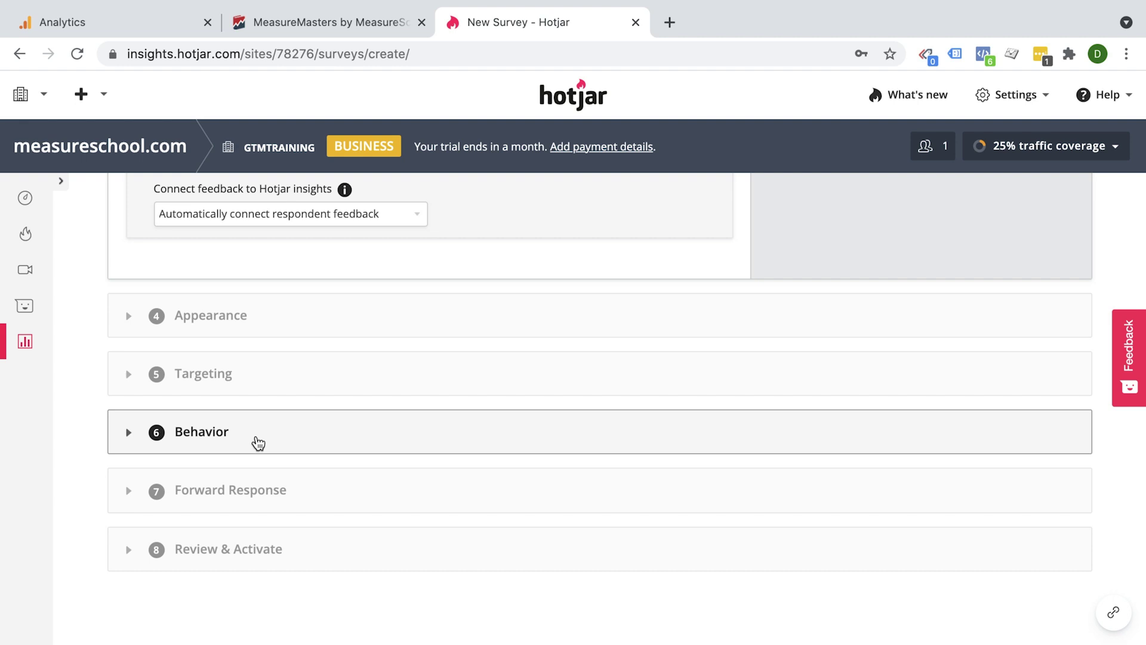
pyautogui.click(267, 495)
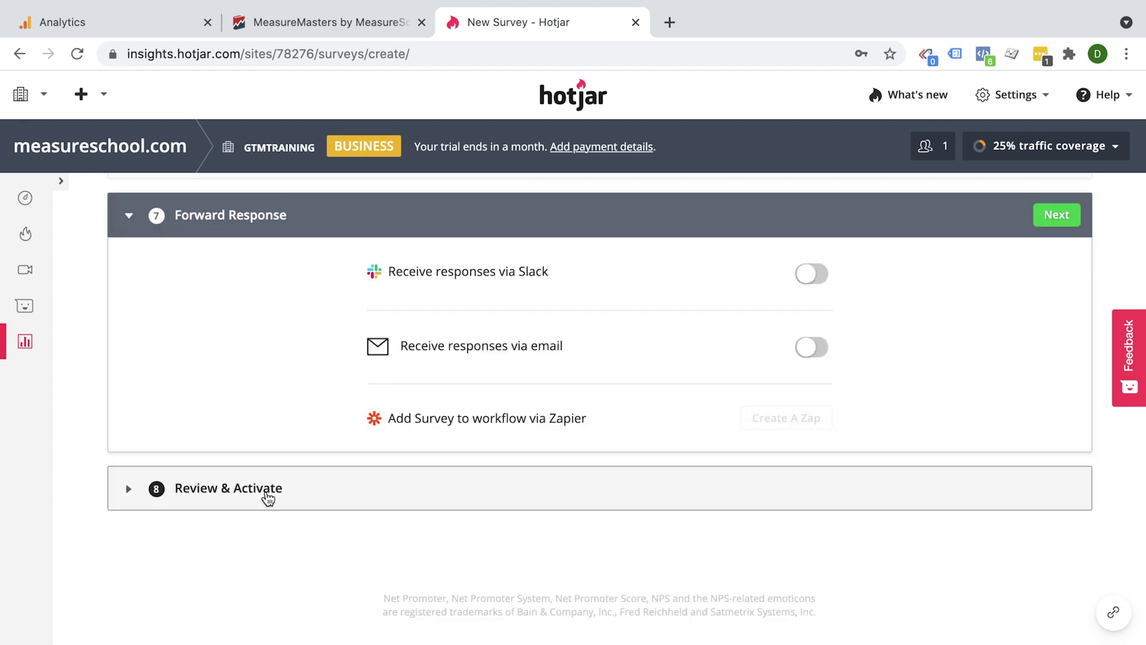
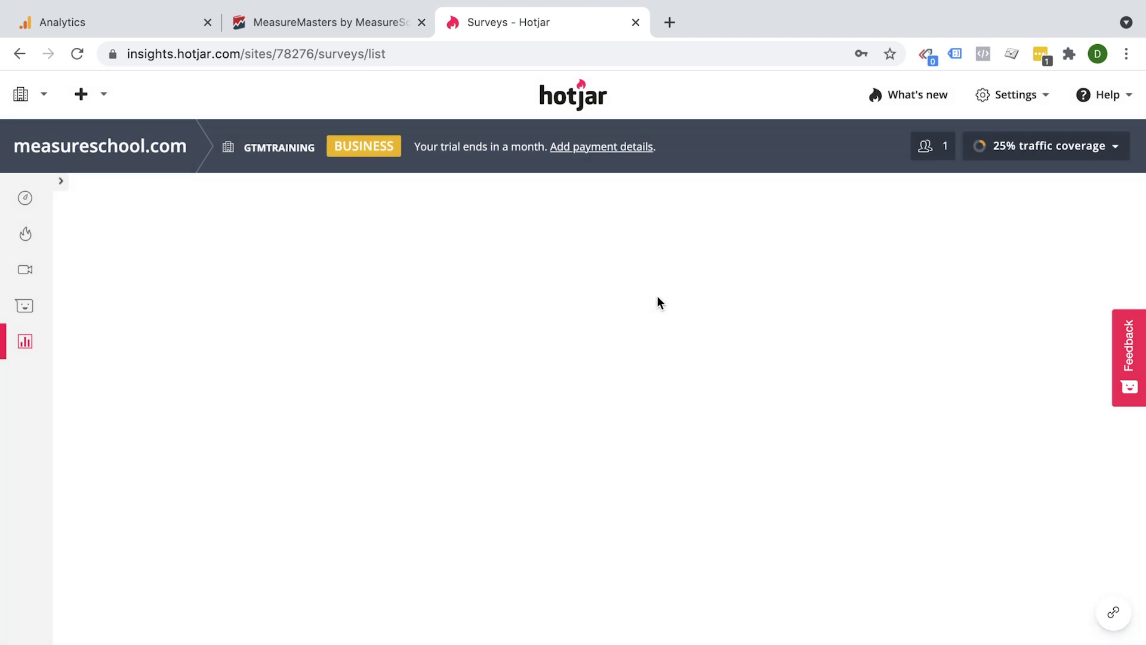
# Open the "MeasureMasters Hold Back" survey and read through its responses about what prevents visitors from signing up
pyautogui.scroll(-2, 478, 366)
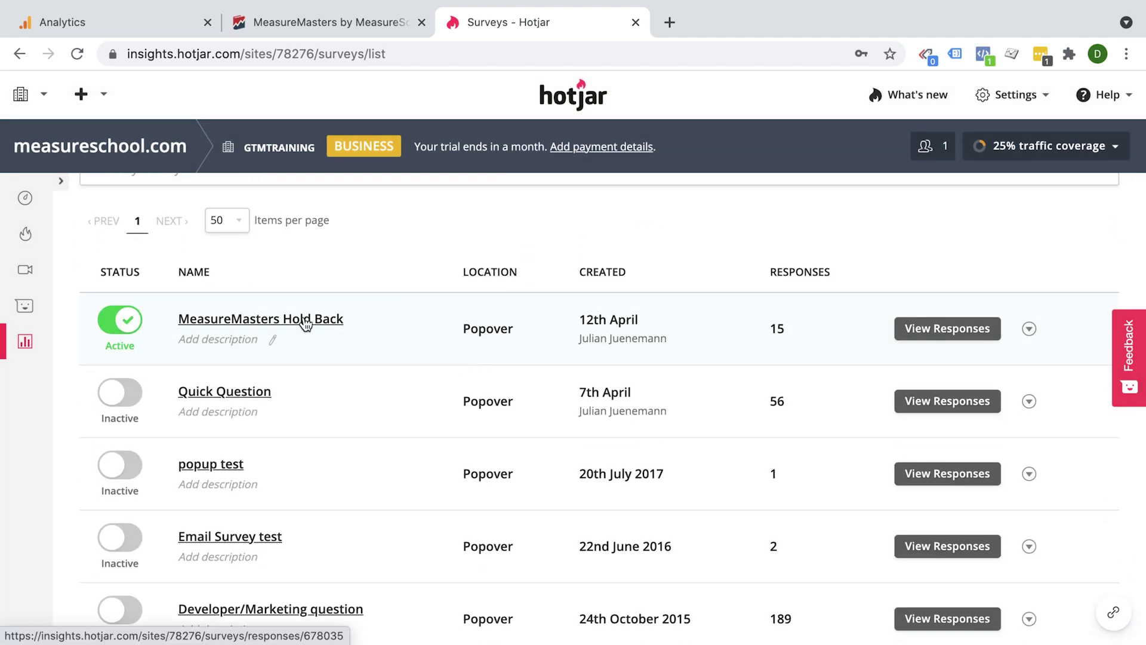
pyautogui.click(306, 324)
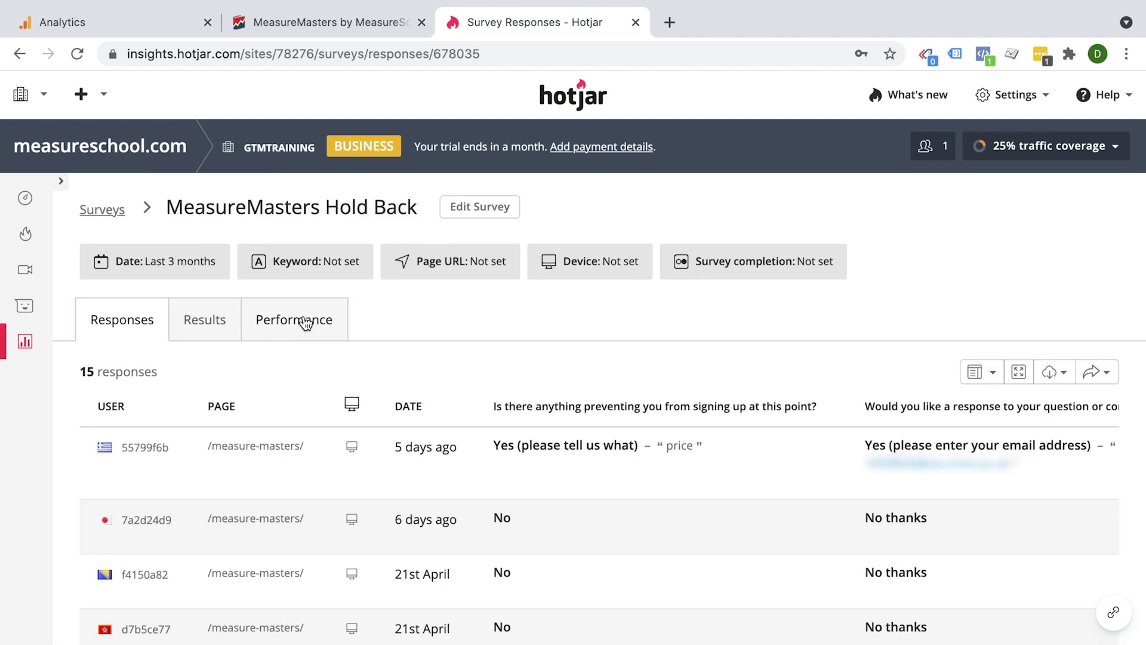
pyautogui.scroll(-2, 304, 323)
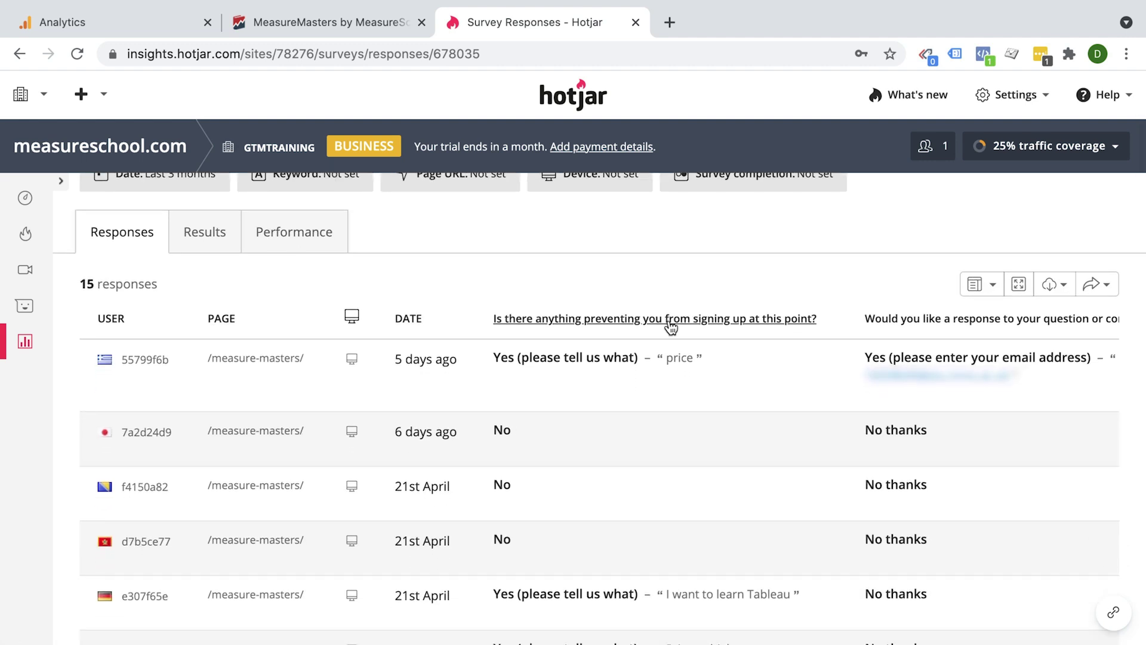
pyautogui.scroll(-2, 671, 327)
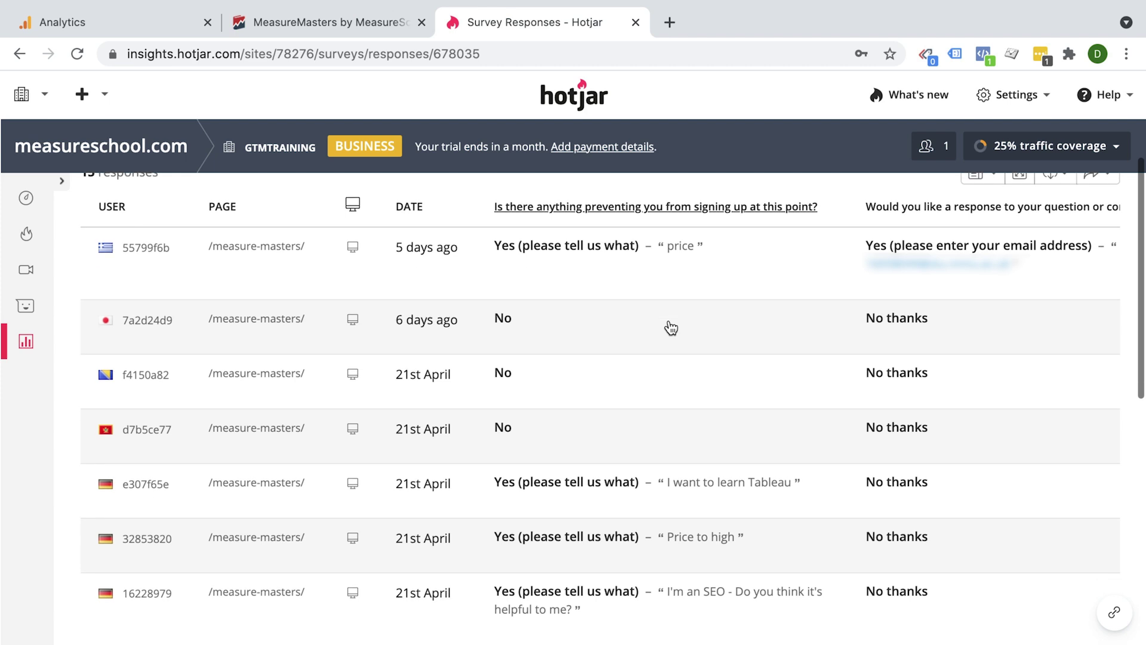
pyautogui.scroll(-1, 670, 327)
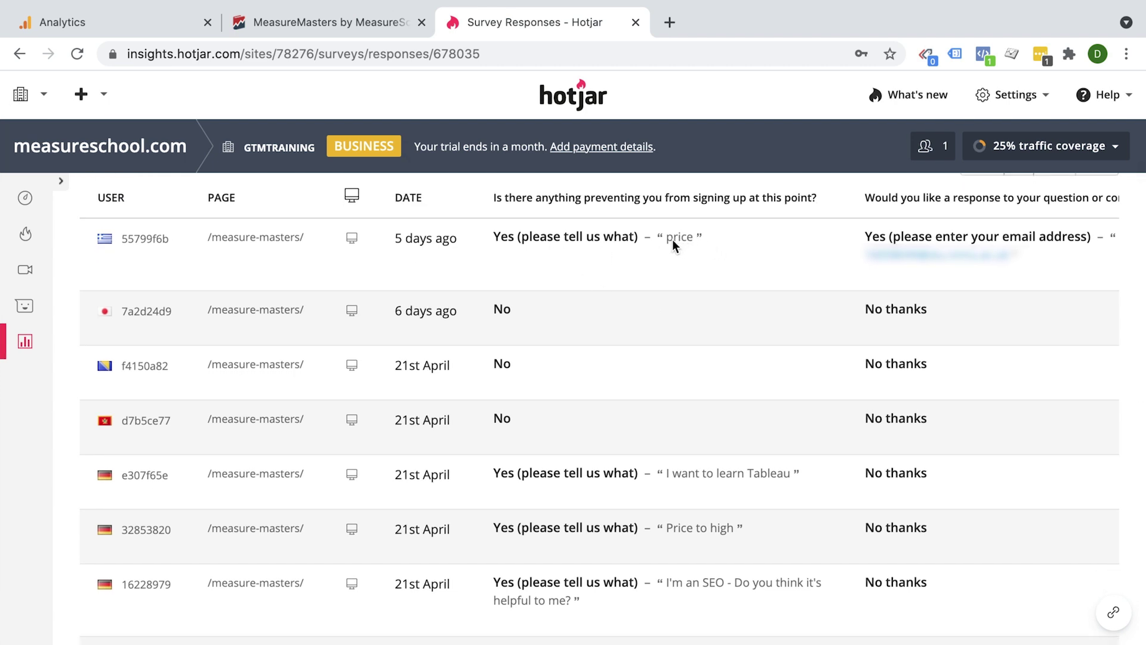
pyautogui.scroll(-2, 653, 376)
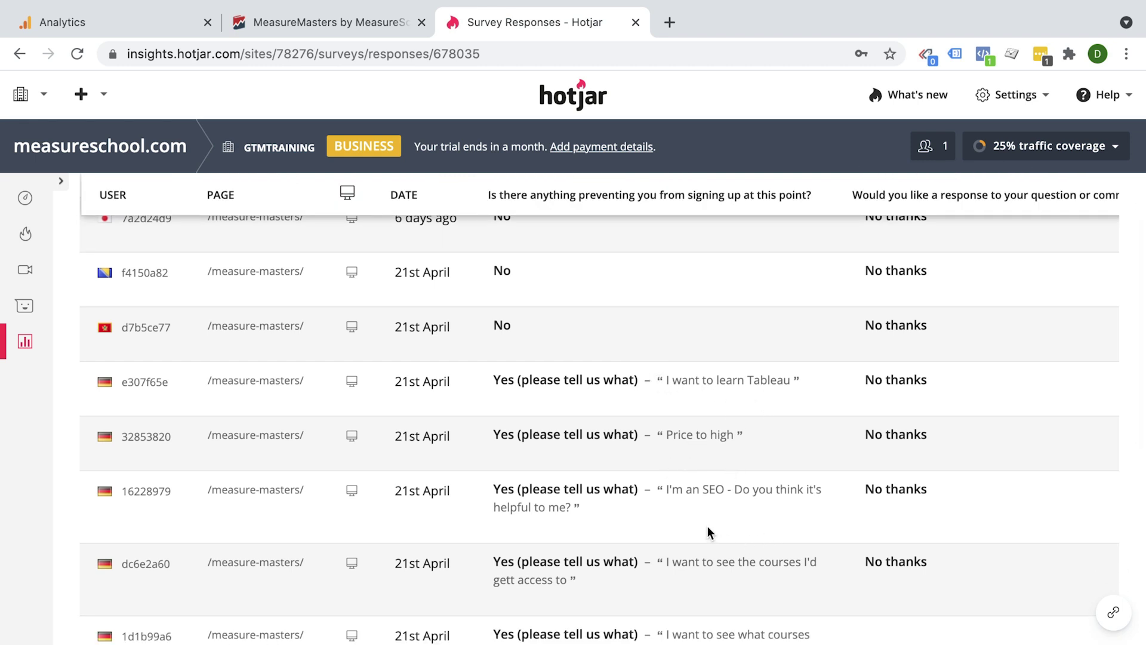
pyautogui.scroll(-2, 708, 526)
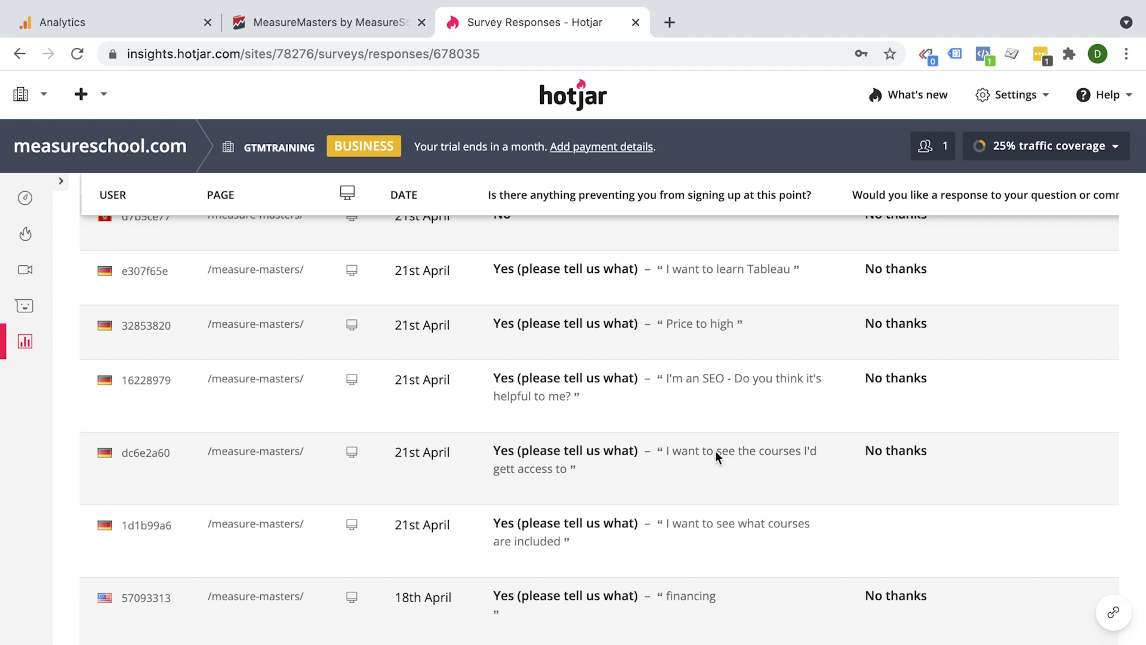
pyautogui.scroll(-1, 675, 456)
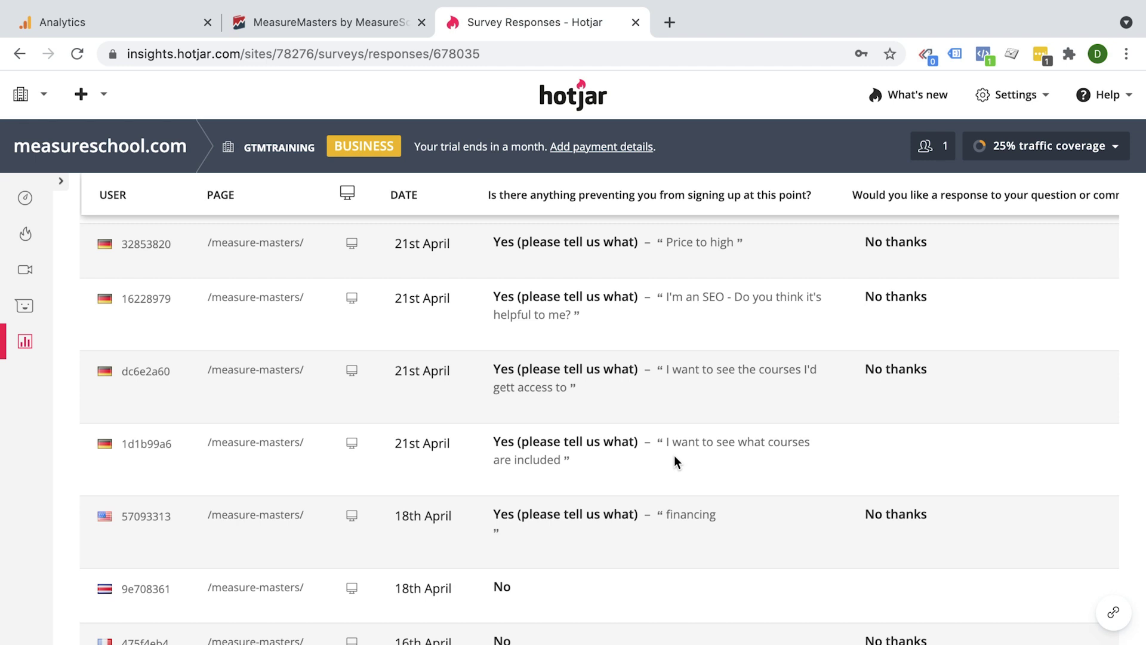
pyautogui.scroll(3, 675, 461)
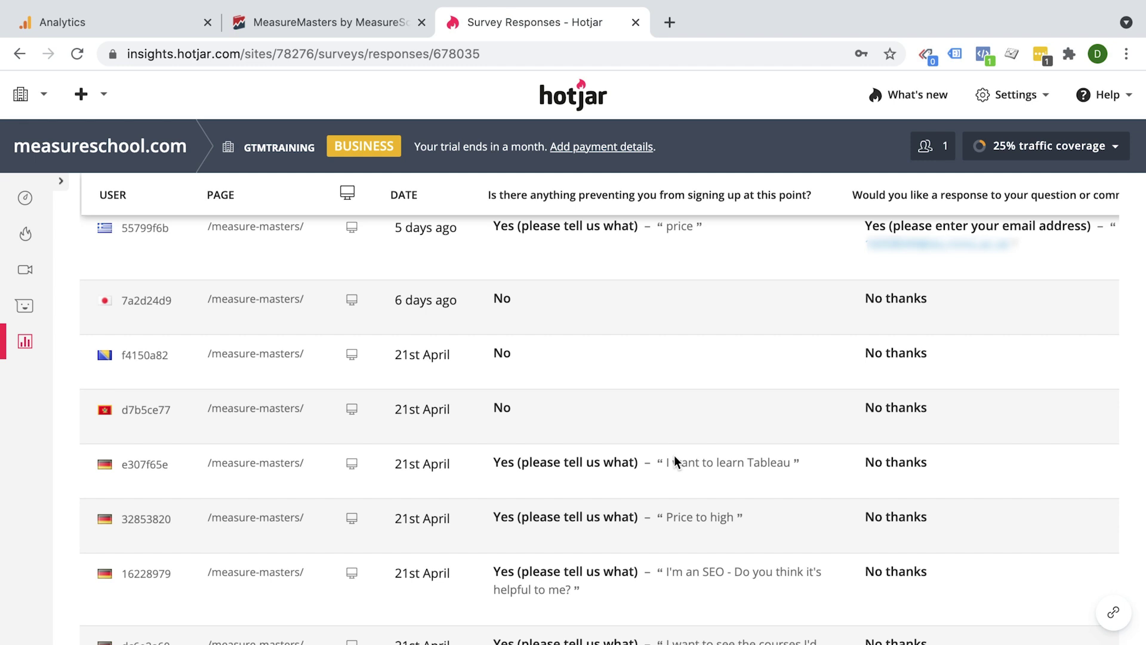
pyautogui.scroll(3, 675, 456)
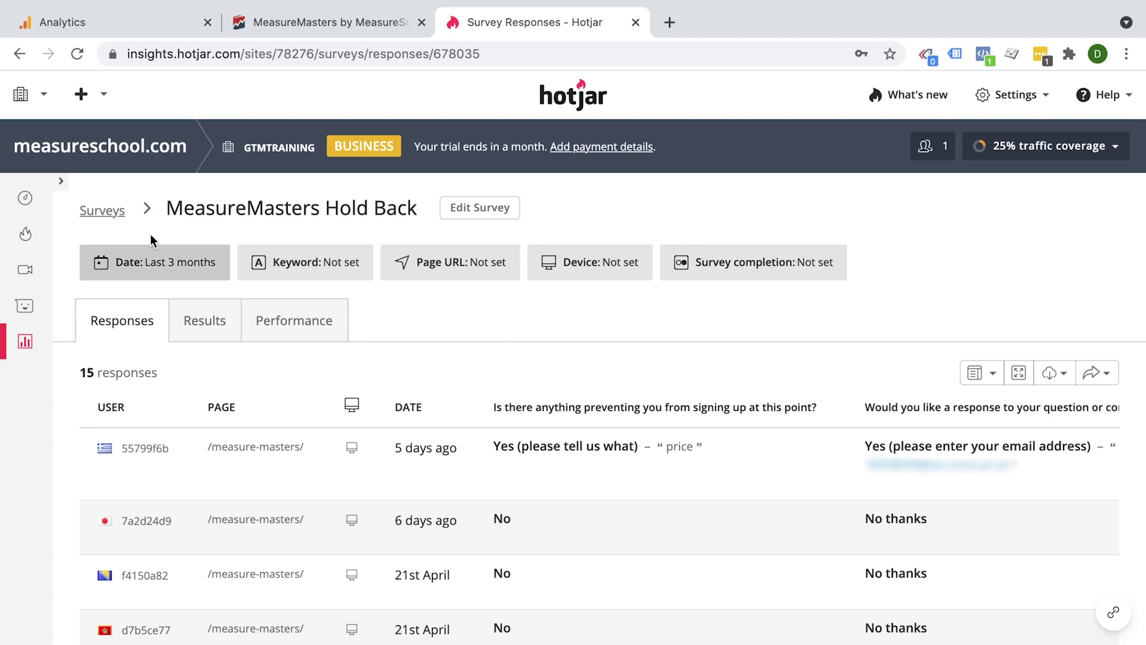
# Return to the survey list, open the "Quick Question" survey and look through its individual responses
pyautogui.click(108, 213)
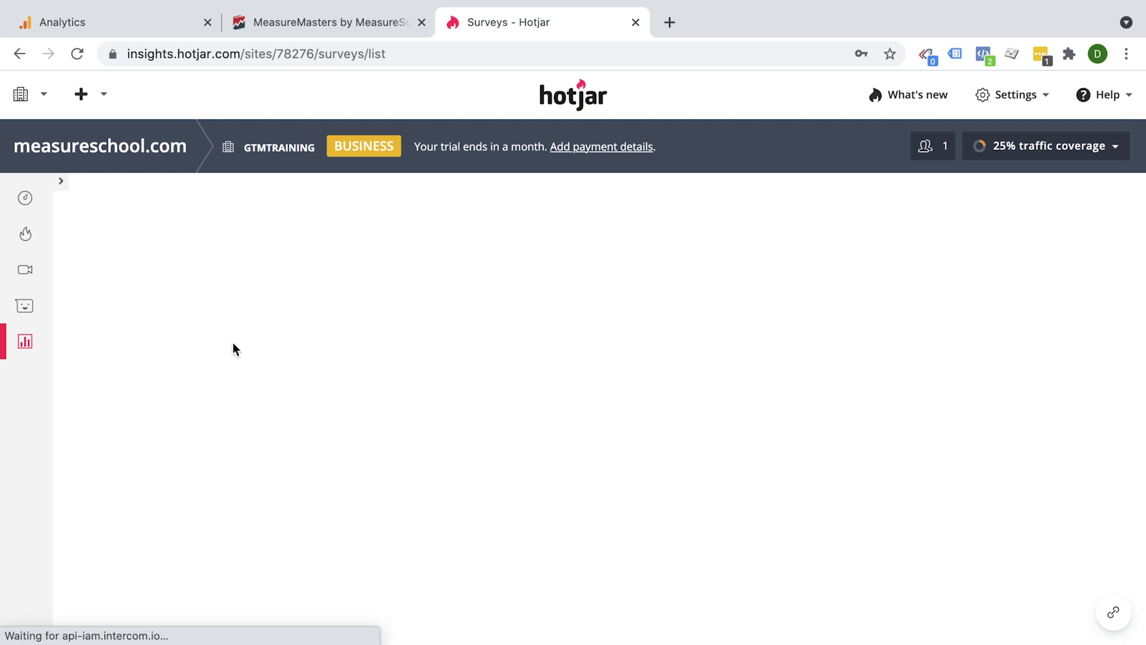
pyautogui.scroll(-3, 233, 342)
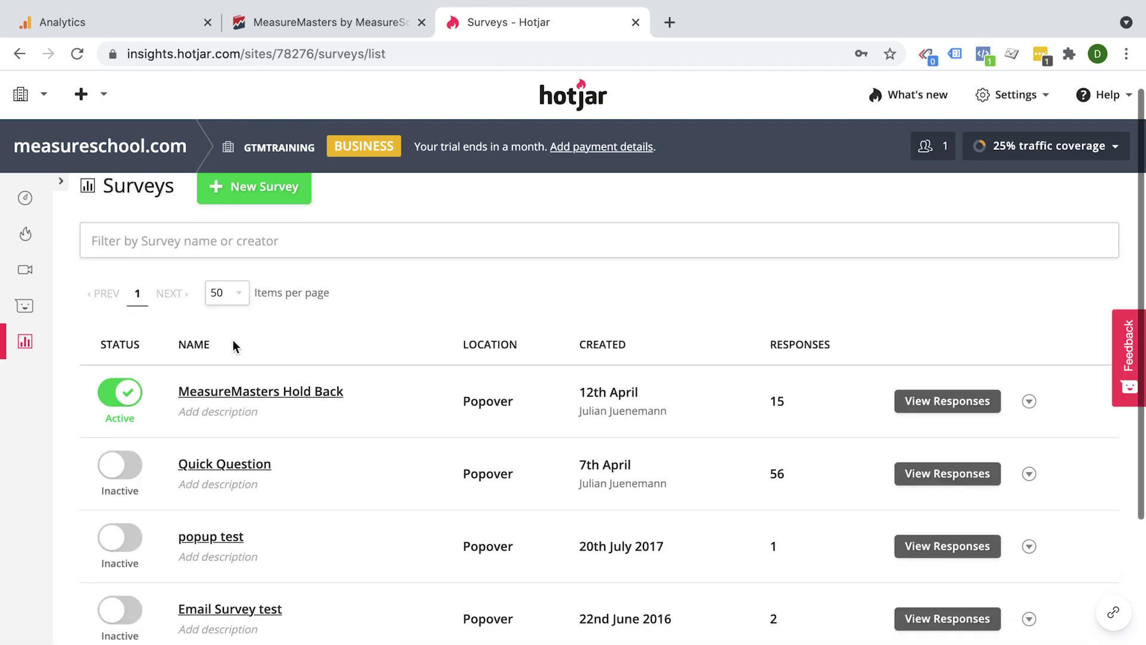
pyautogui.click(218, 355)
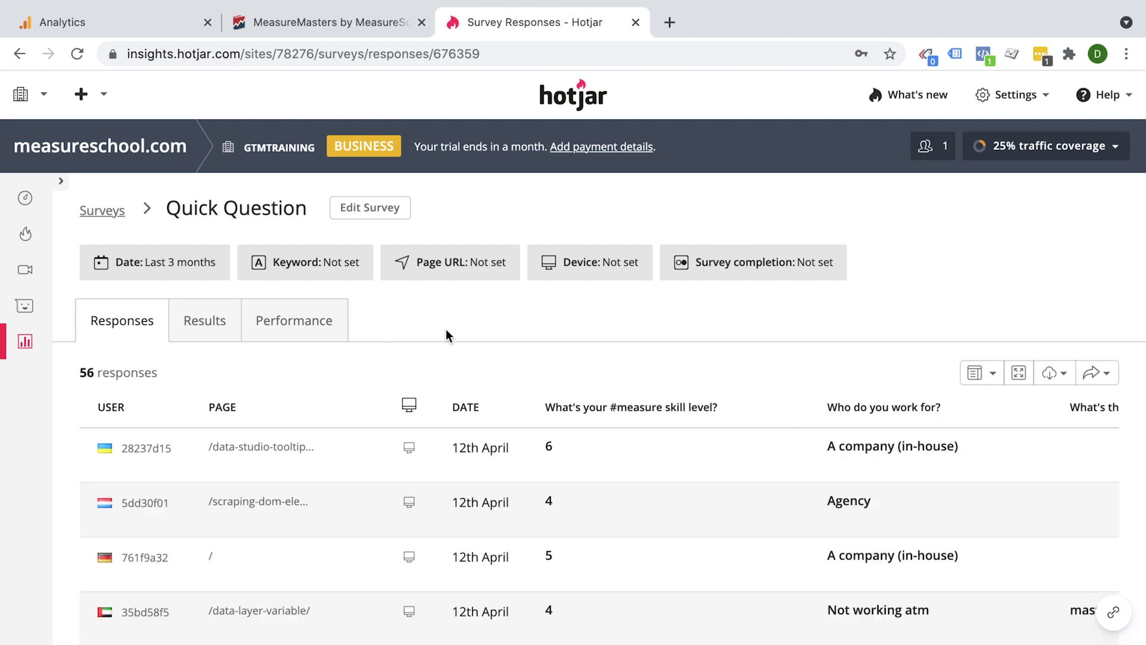
pyautogui.scroll(-10, 355, 369)
pyautogui.scroll(10, 354, 369)
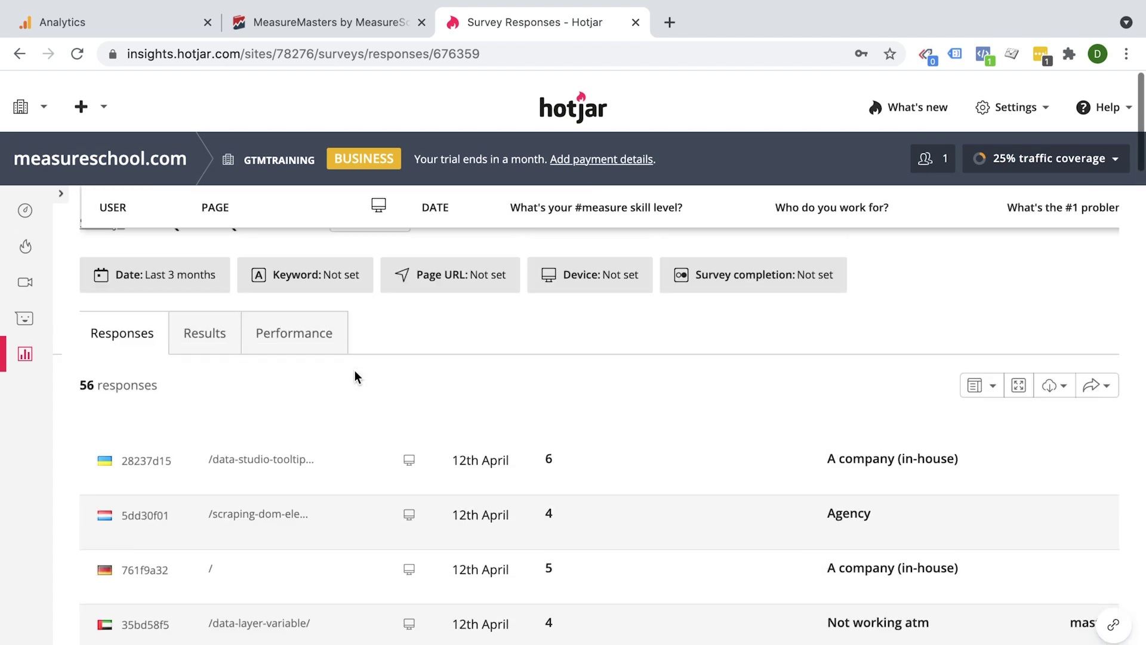
# View the Quick Question survey's aggregated results for "What's your #measure skill level?" and "Who do you work for?"
pyautogui.click(210, 321)
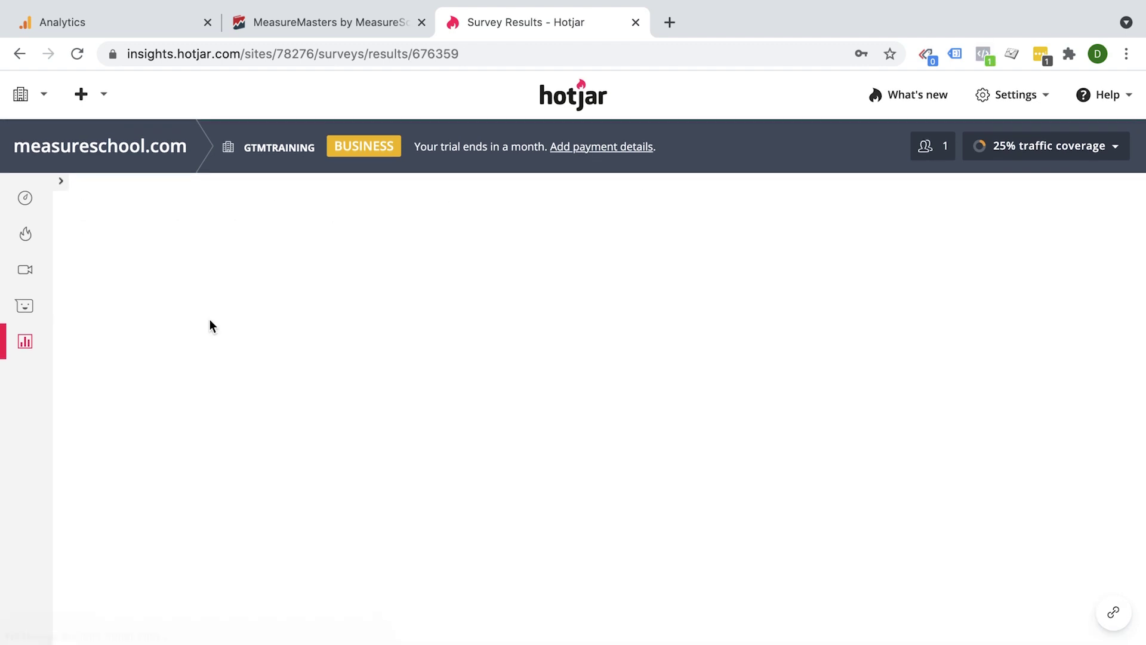
pyautogui.scroll(-3, 210, 325)
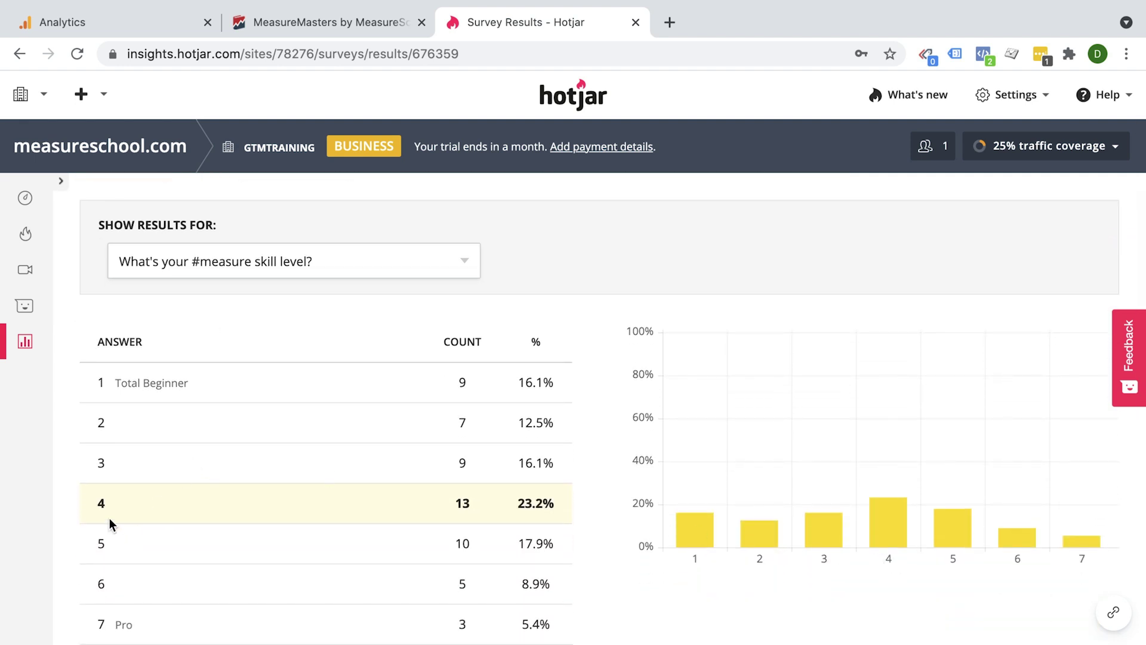
pyautogui.scroll(-2, 110, 517)
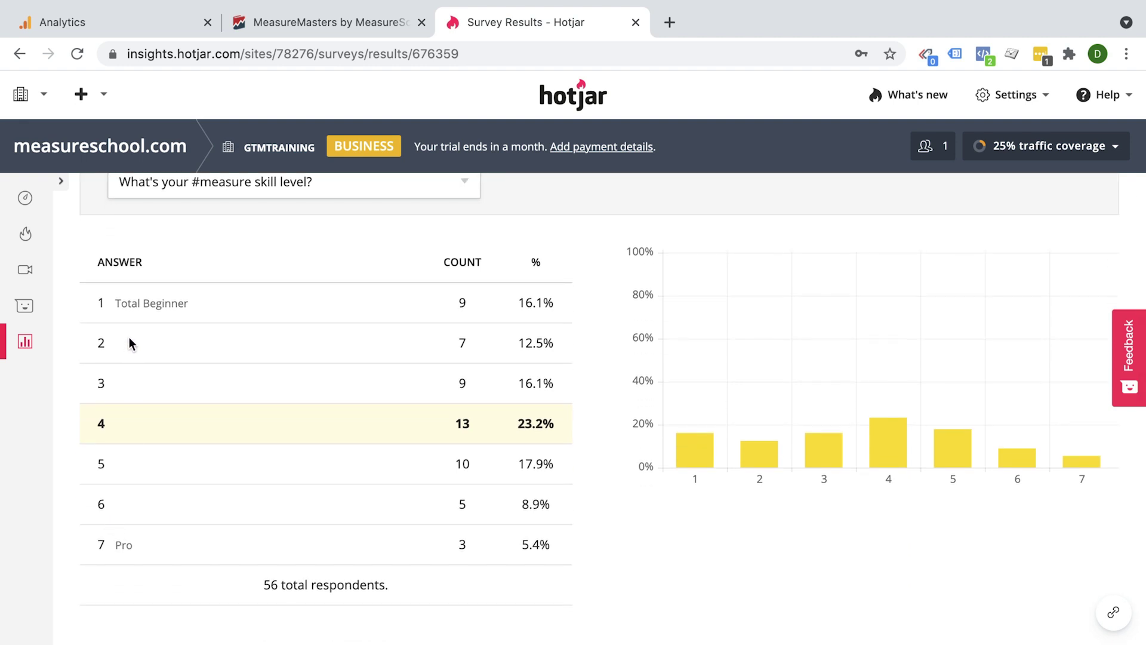
pyautogui.scroll(3, 131, 313)
pyautogui.click(258, 307)
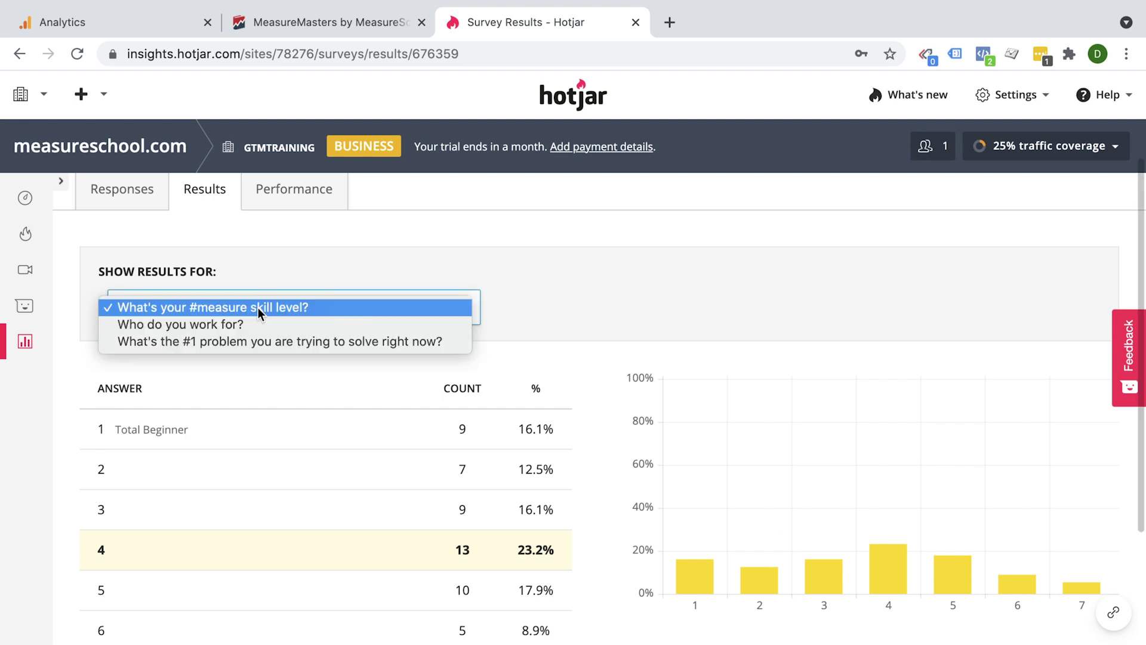
pyautogui.click(235, 329)
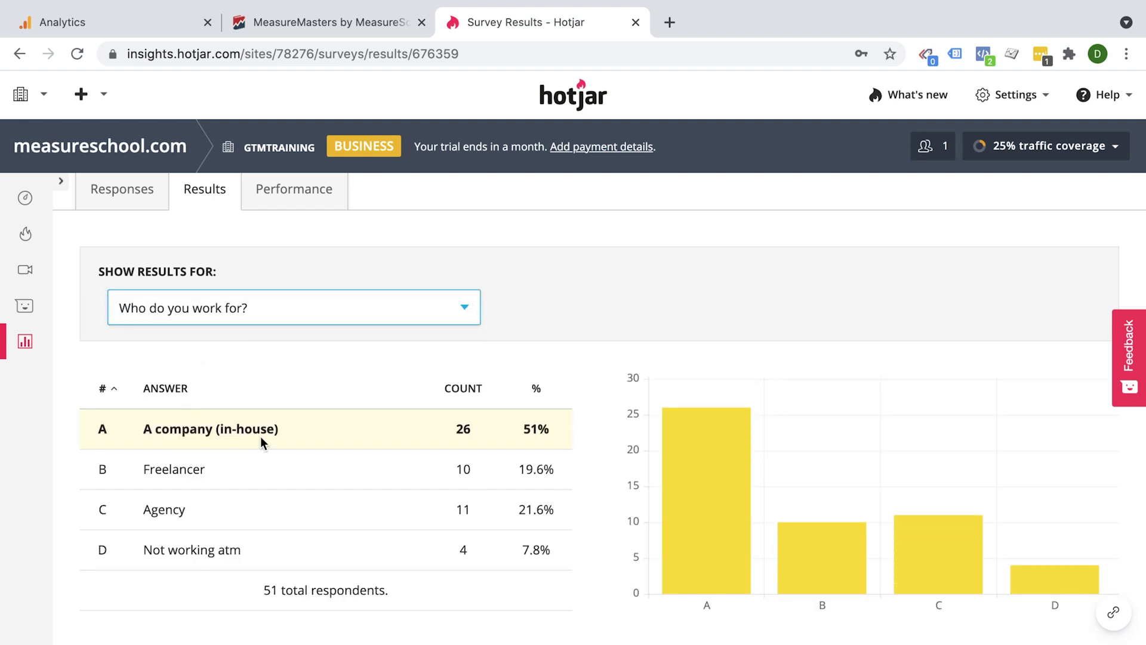
# Examine the wordcloud for "What's the #1 problem you are trying to solve right now?" and return to the survey list
pyautogui.click(309, 301)
pyautogui.click(267, 323)
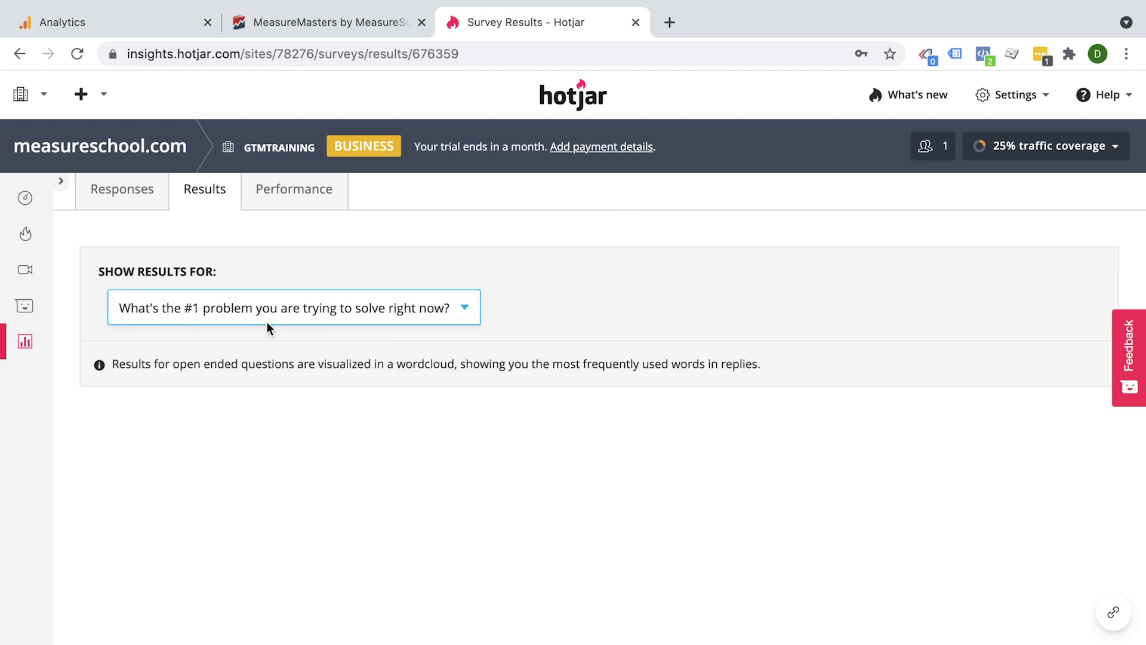
pyautogui.scroll(-3, 177, 380)
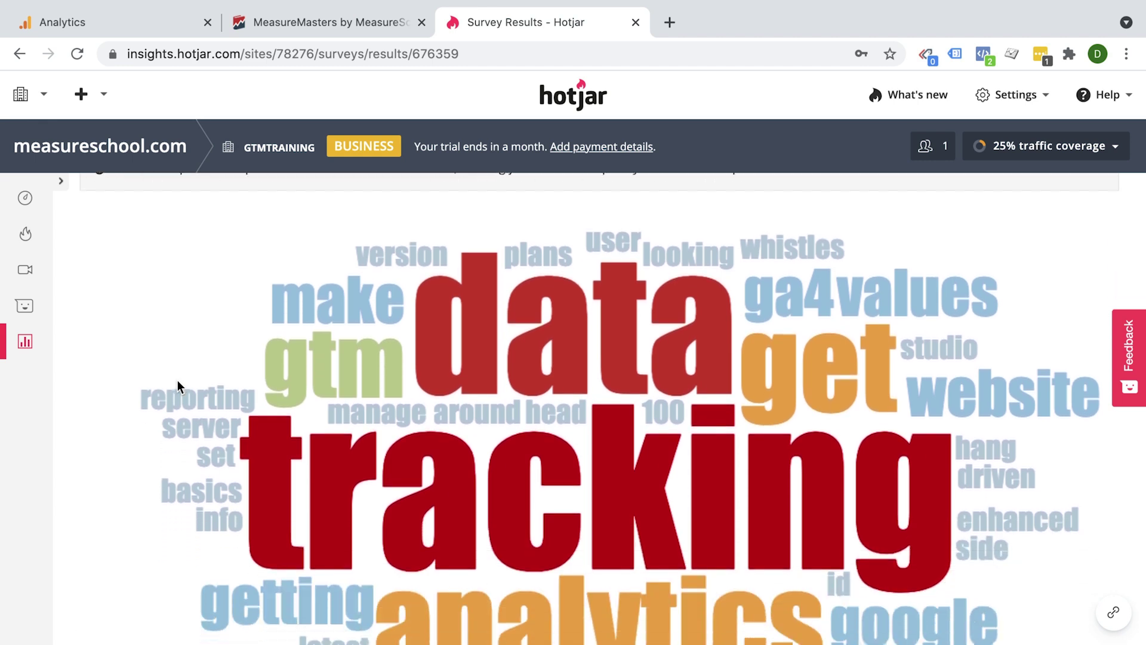
pyautogui.scroll(-2, 178, 381)
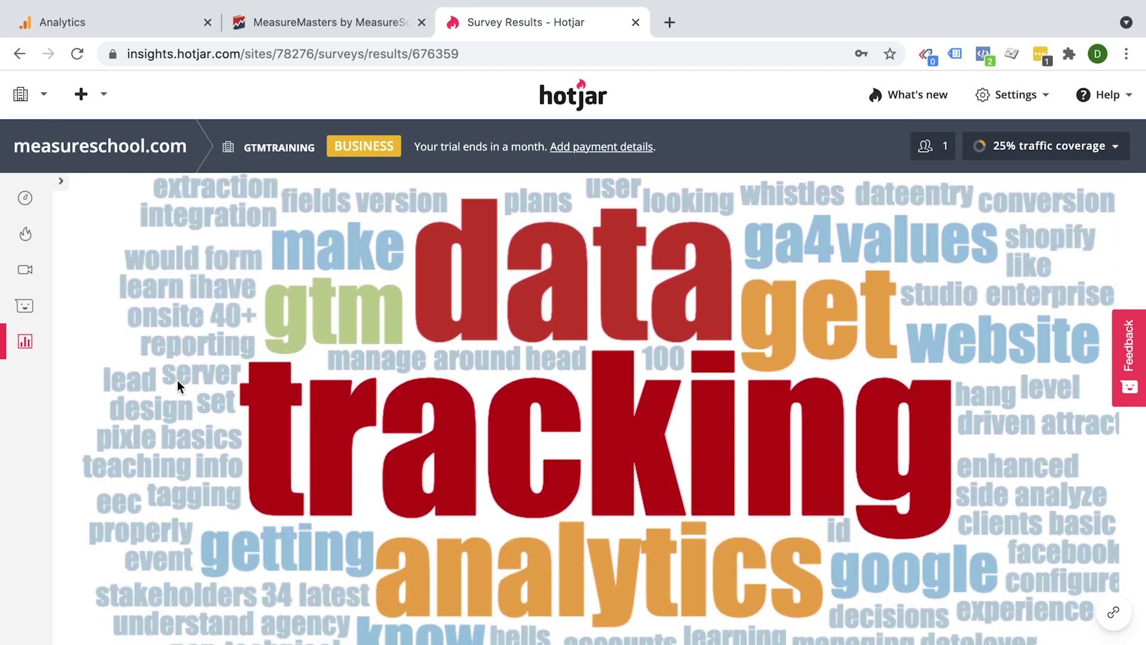
pyautogui.scroll(-1, 178, 380)
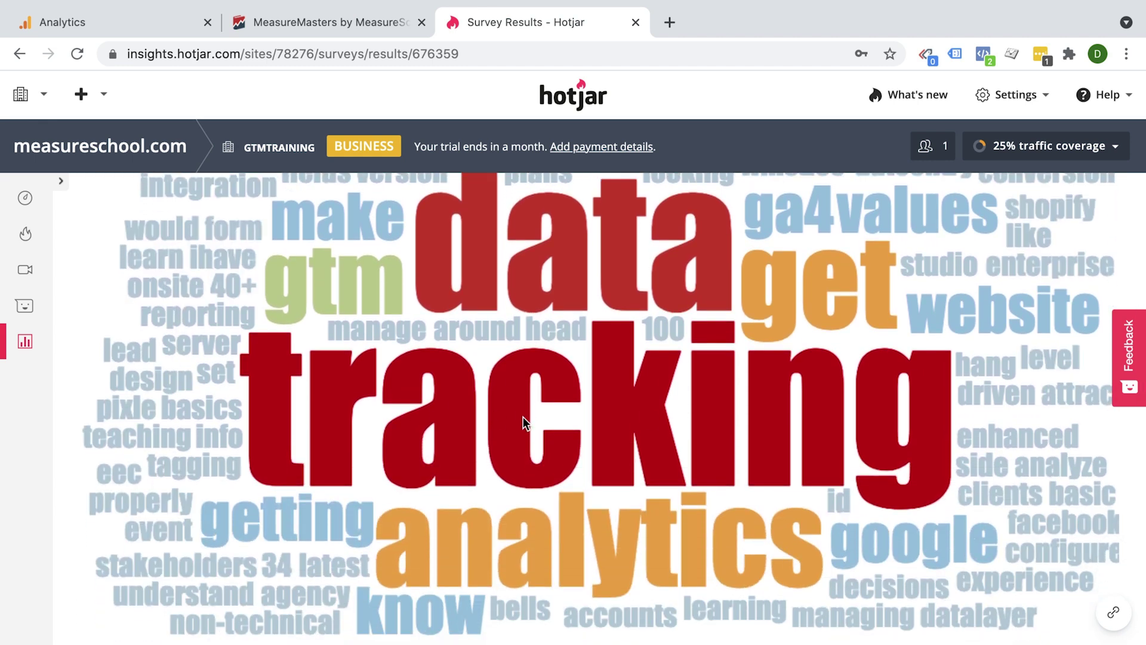
pyautogui.scroll(7, 524, 417)
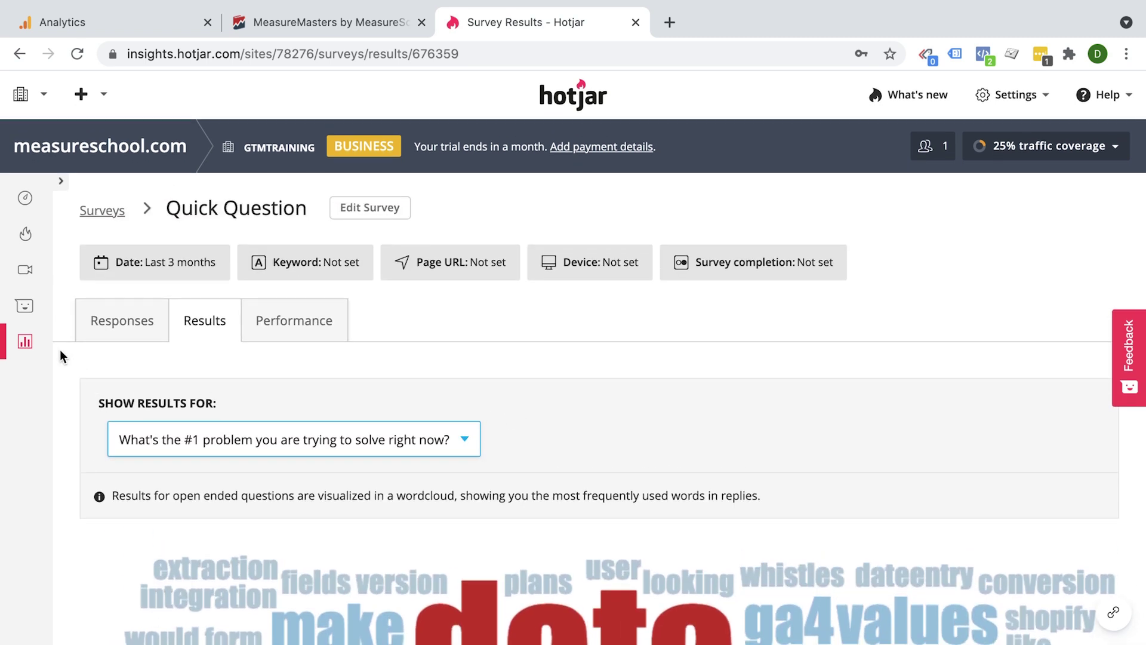
pyautogui.click(29, 342)
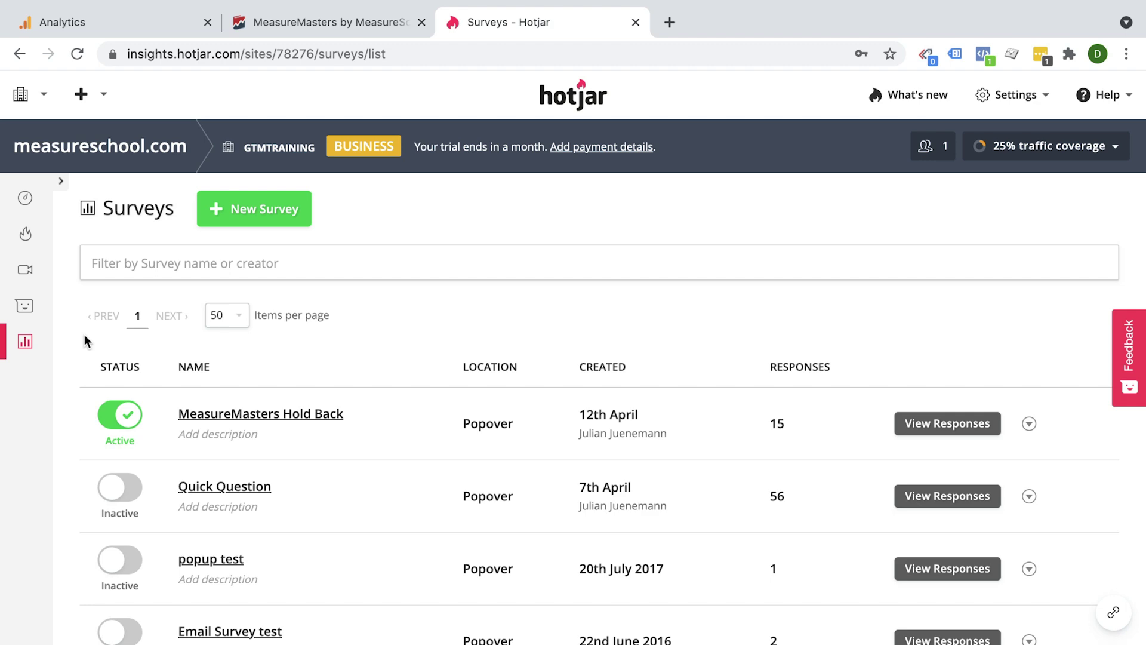
# Switch to Google Analytics to review the previous and next pages for /measure-masters/, and return to Hotjar
pyautogui.click(131, 26)
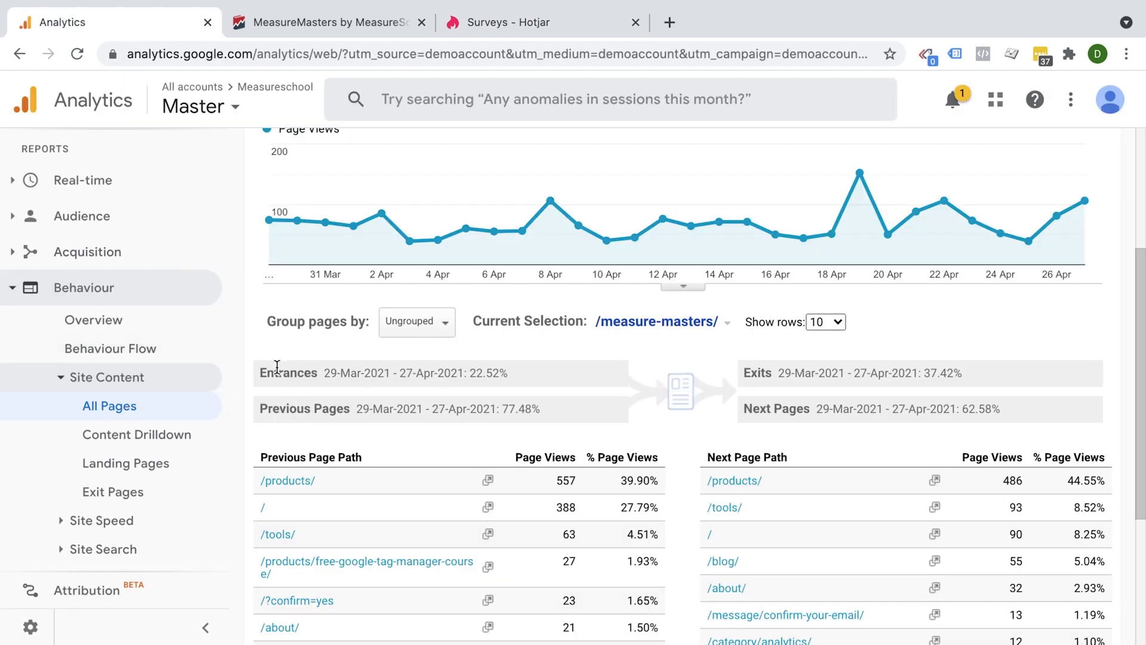
pyautogui.scroll(-1, 277, 362)
pyautogui.scroll(2, 277, 363)
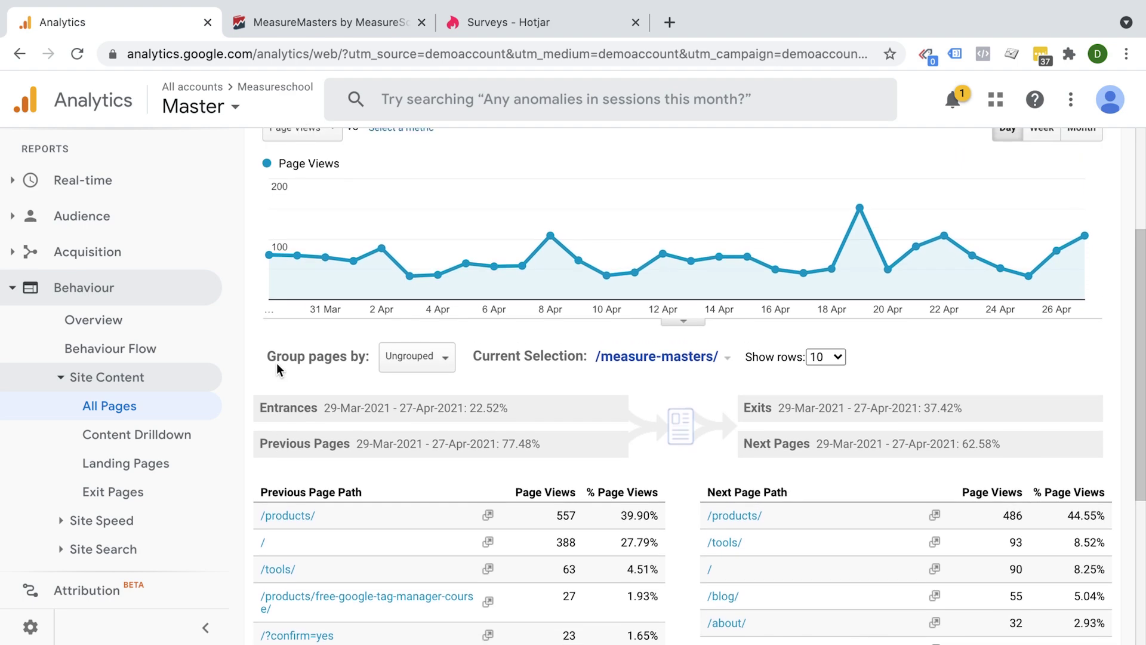
pyautogui.click(496, 28)
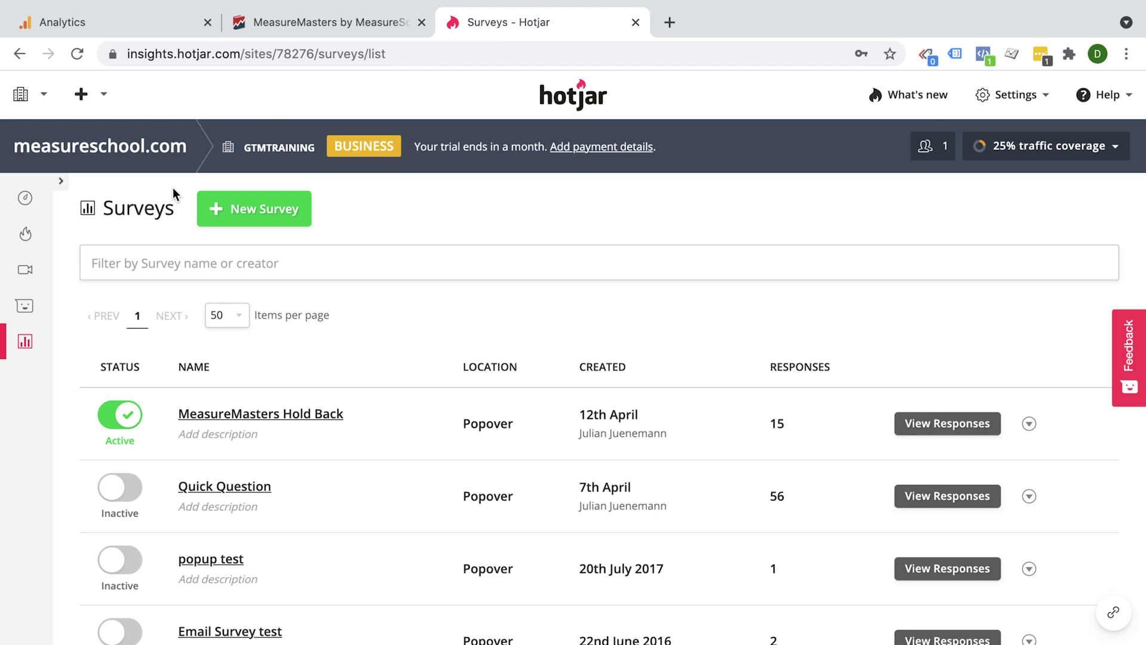
# Expand Hotjar's navigation sidebar and show the Scroll heatmap for measureschool.com/measure-masters
pyautogui.click(62, 184)
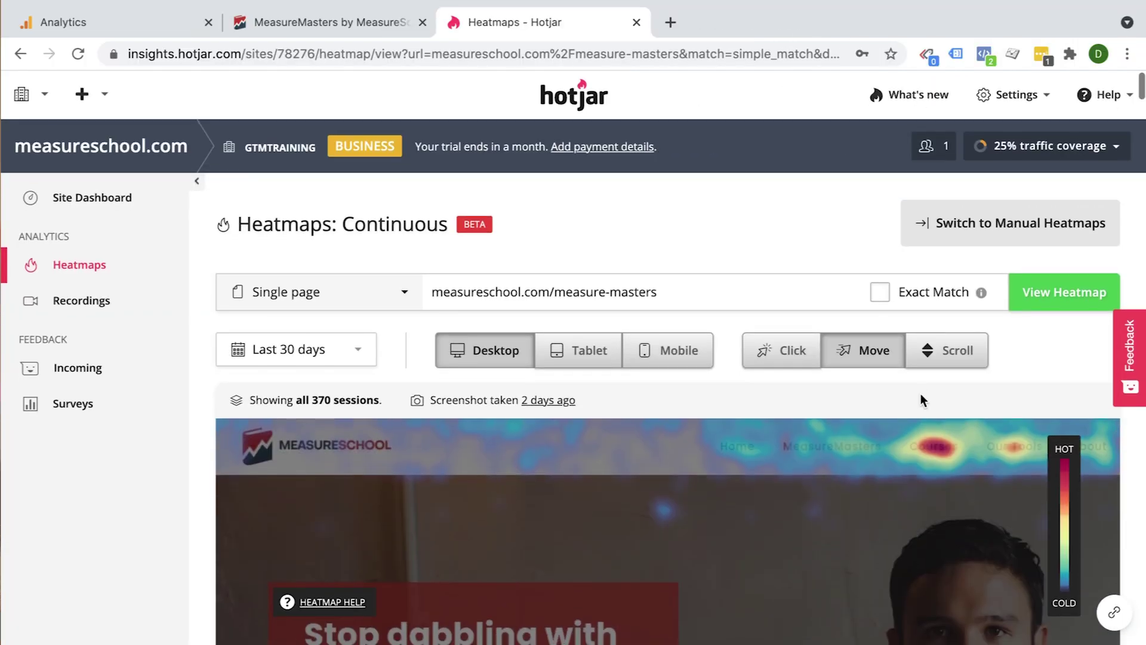
pyautogui.click(958, 355)
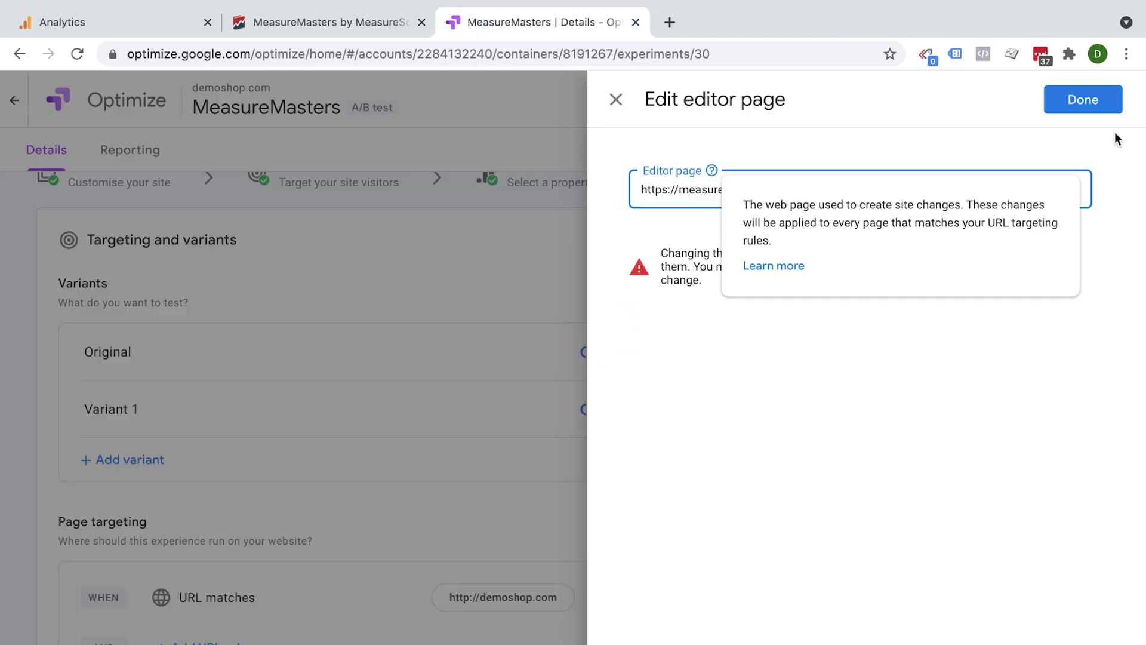
# In Google Optimize, confirm the measure-masters editor page and replace Variant 1's headline text with "Make you awesome at"
pyautogui.click(1080, 99)
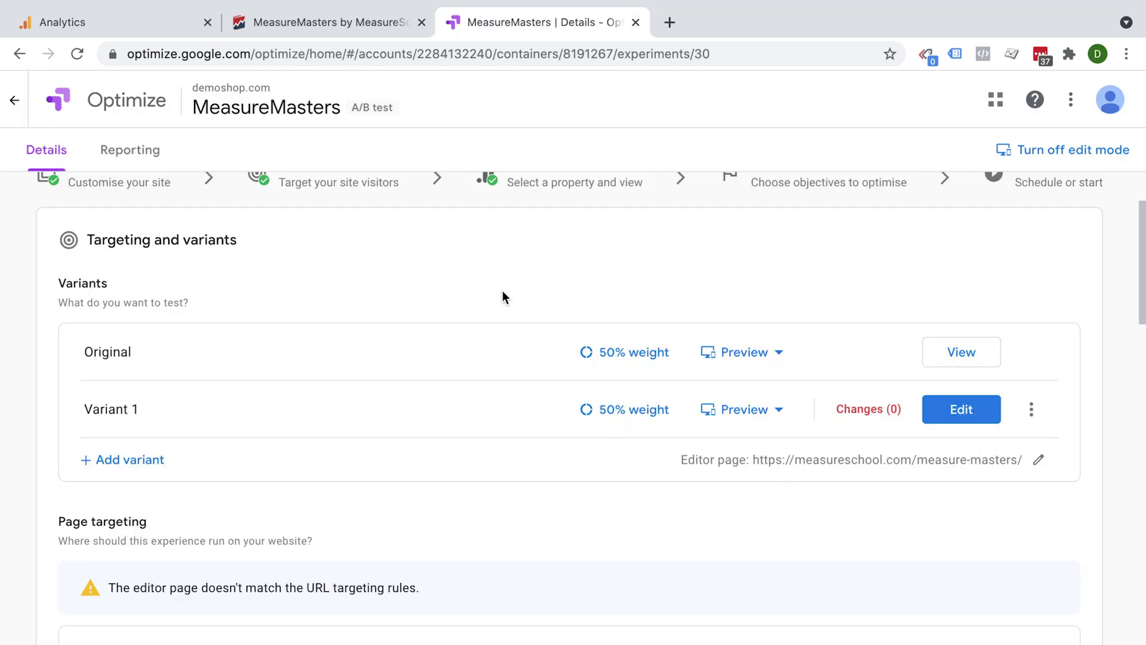
pyautogui.click(960, 409)
pyautogui.click(311, 358)
pyautogui.click(985, 258)
pyautogui.click(962, 305)
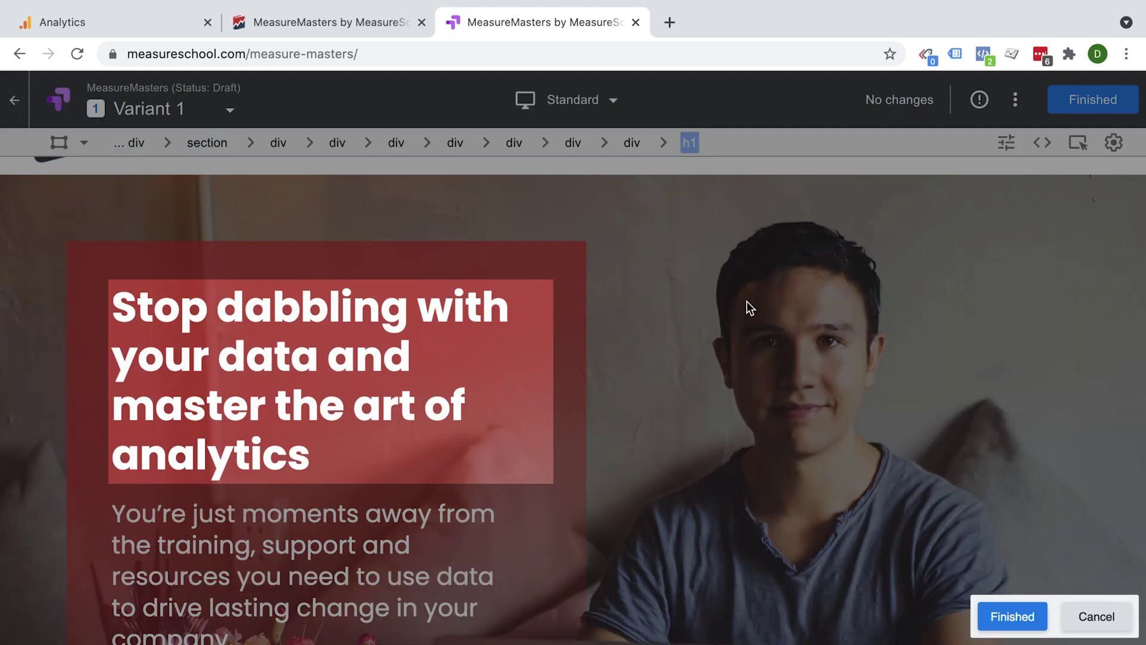
pyautogui.write('Make you ')
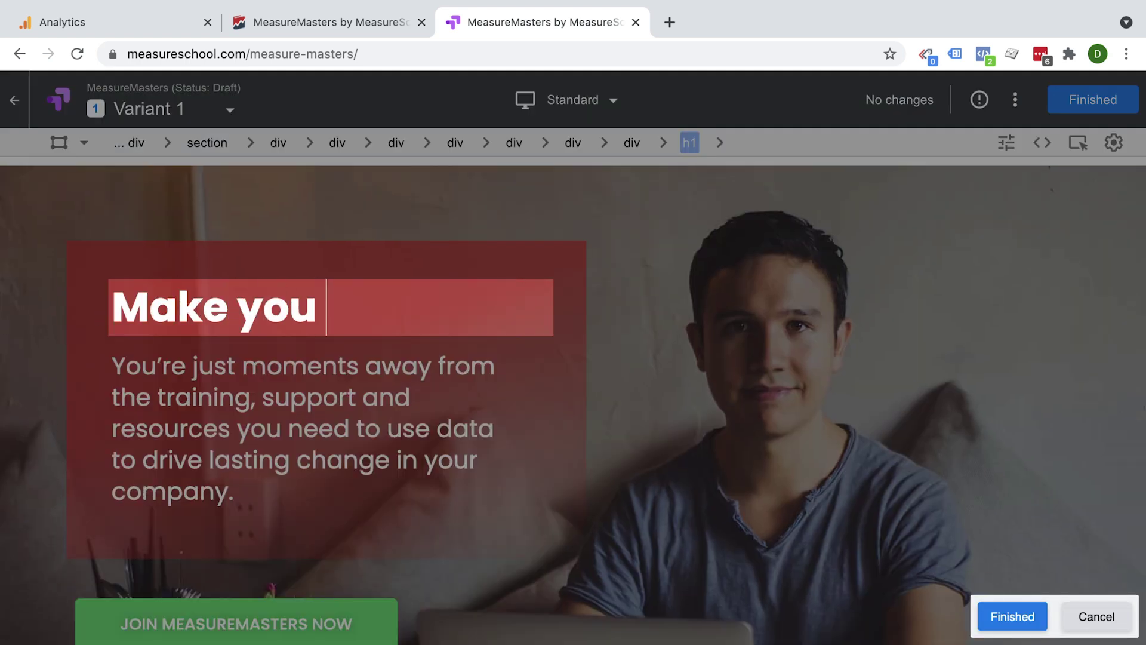
pyautogui.write('awesome at')
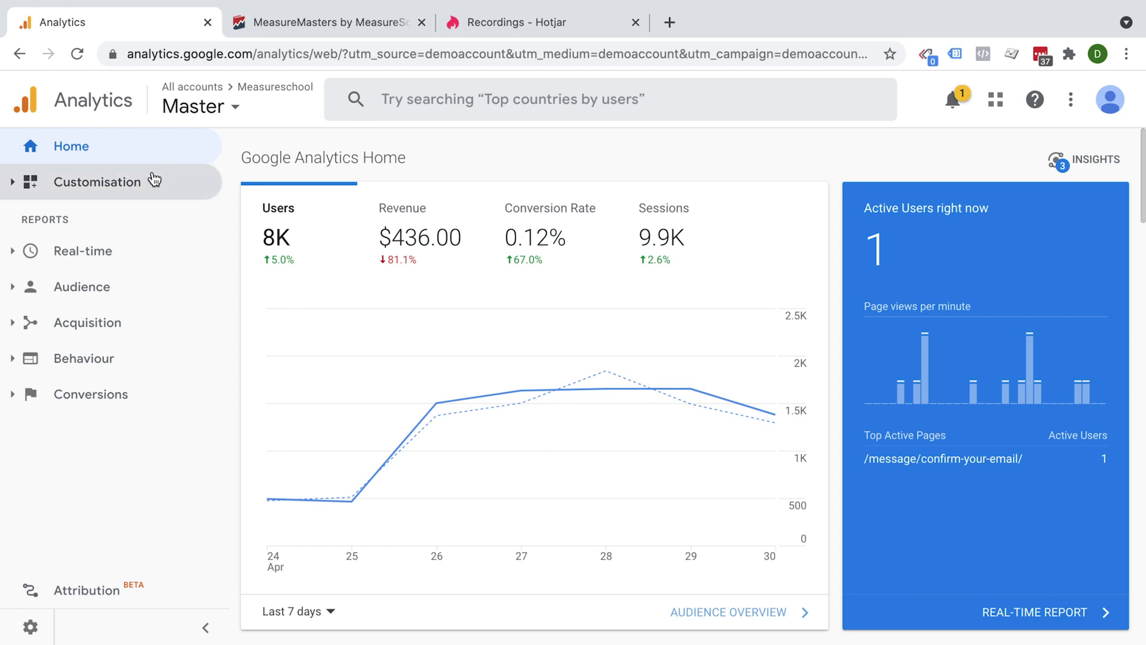
# Switch to Hotjar's recordings and open the list of available filters to find the Google Optimize experiment filter
pyautogui.hotkey('ctrl', '3')
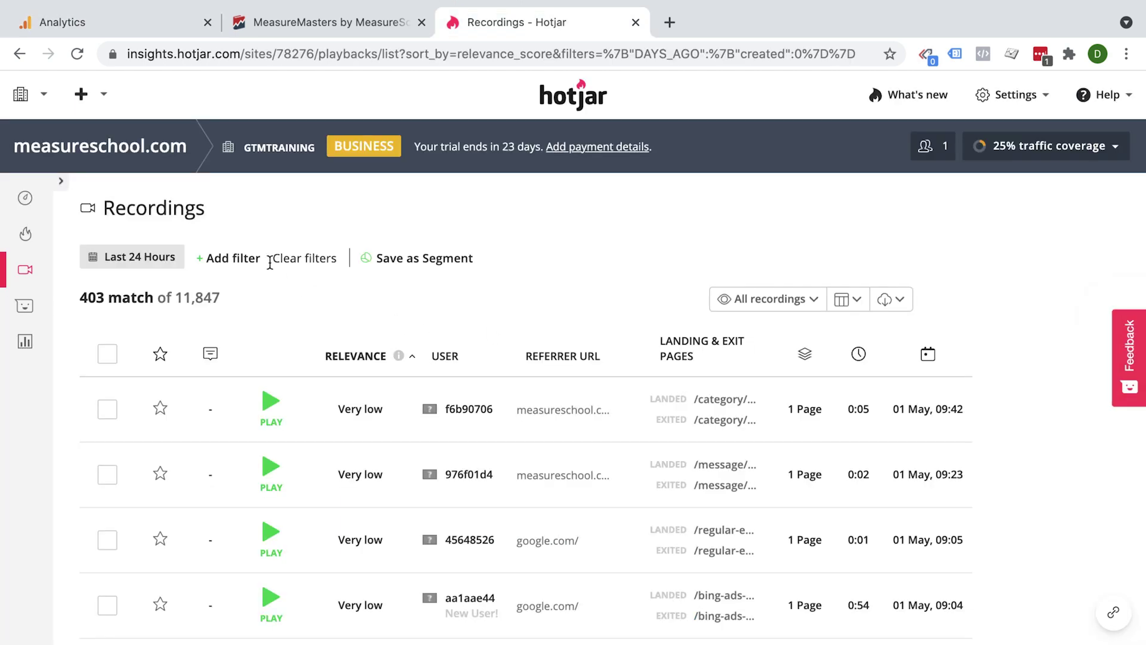
pyautogui.click(250, 259)
pyautogui.scroll(-1, 328, 307)
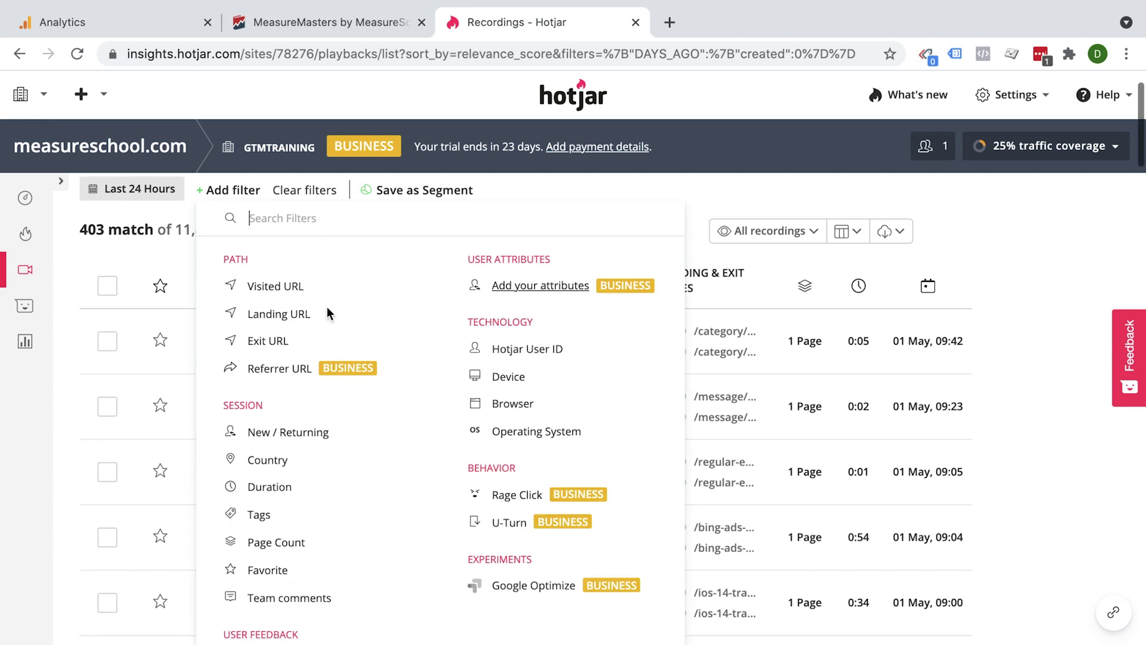
pyautogui.scroll(-1, 328, 306)
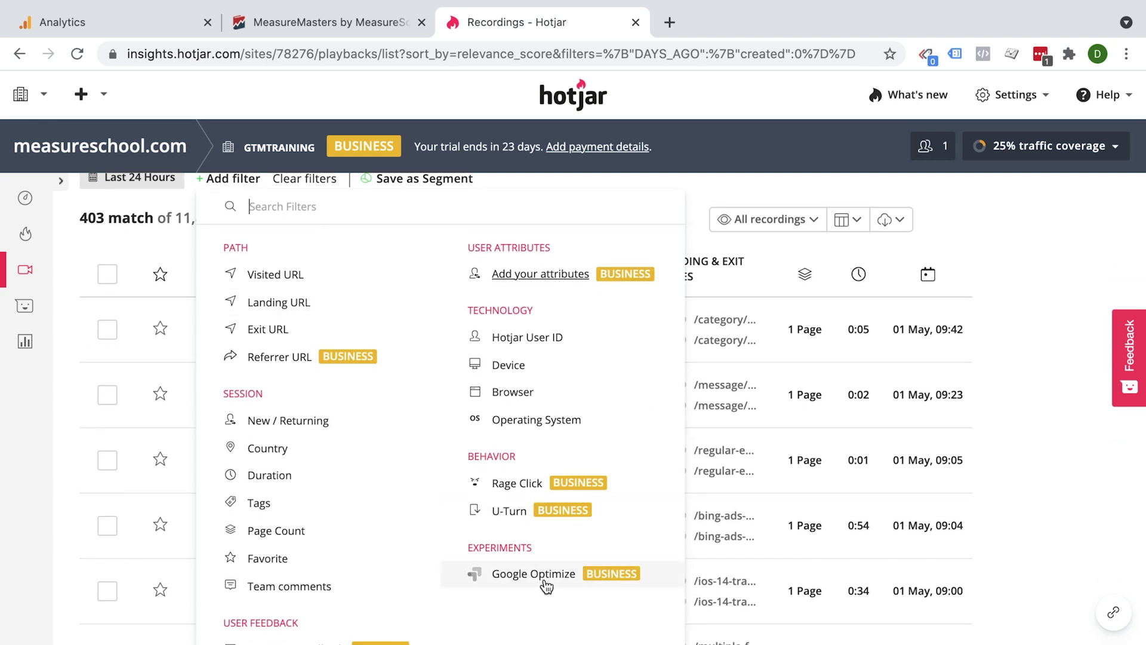